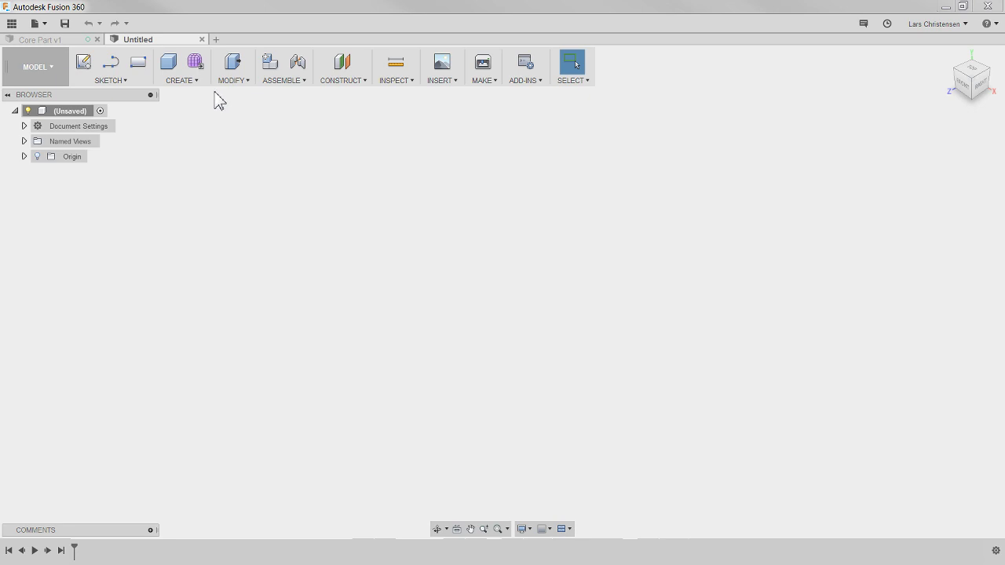
left_click(216, 40)
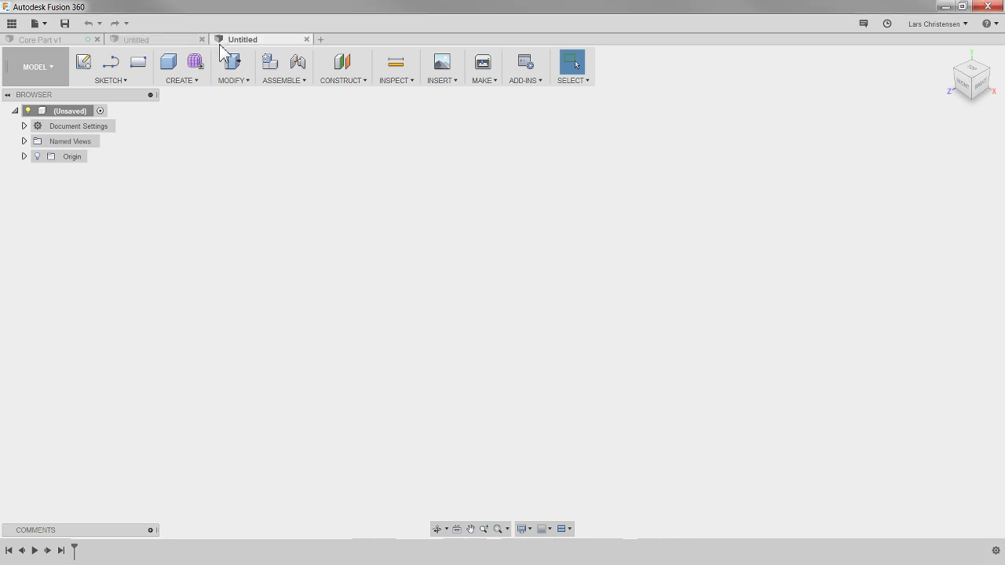
left_click(321, 39)
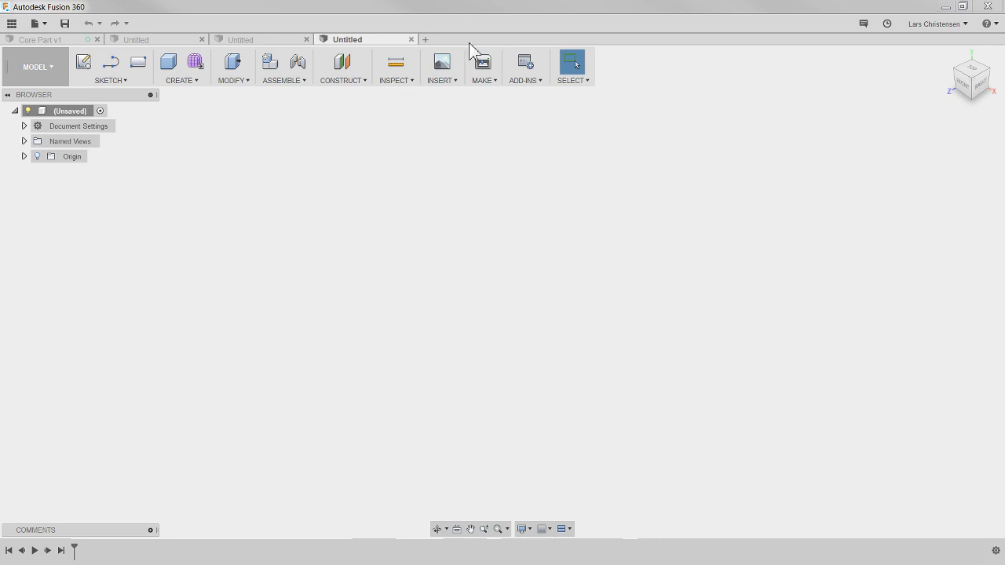
left_click(411, 39)
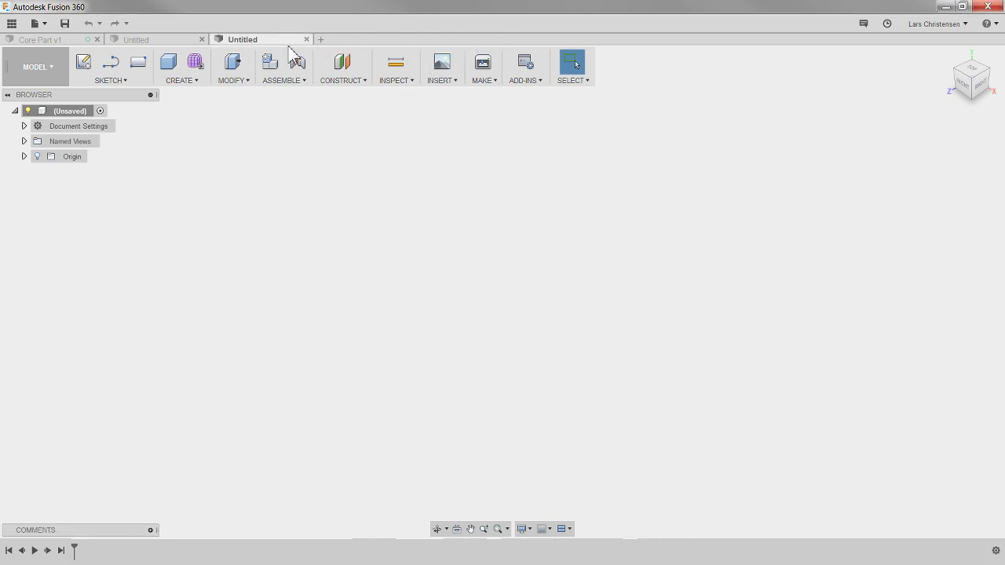
left_click(306, 39)
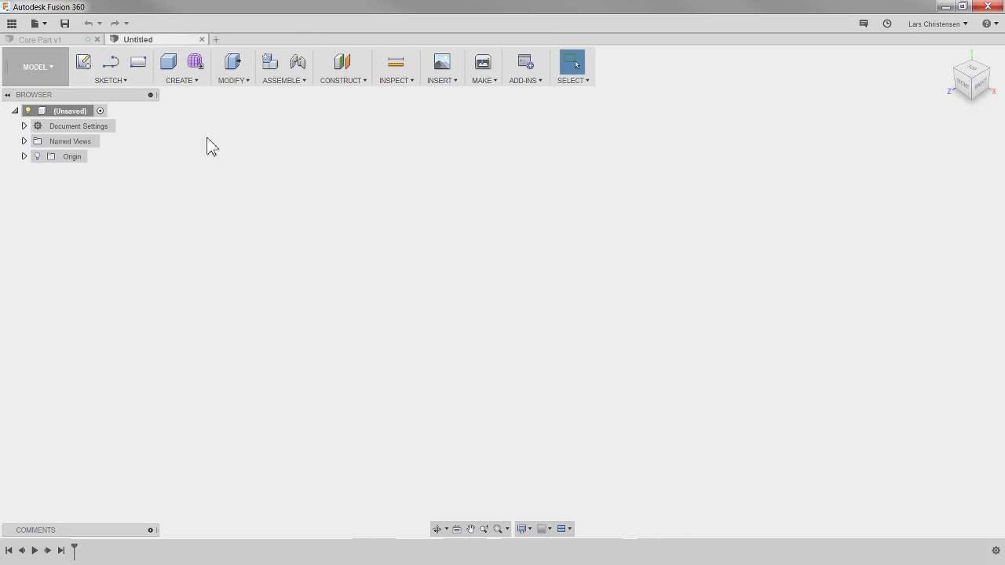
left_click(46, 25)
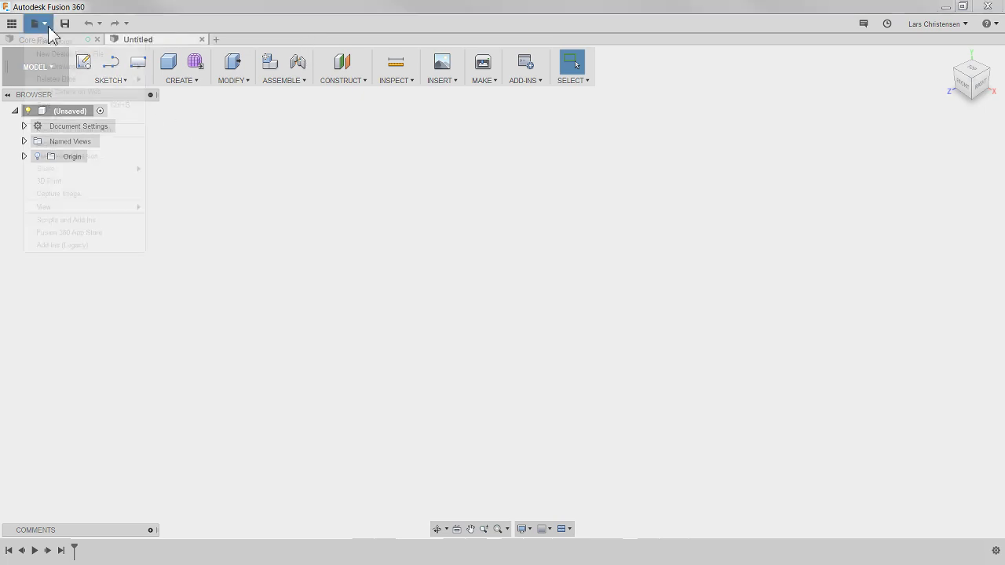
left_click(52, 43)
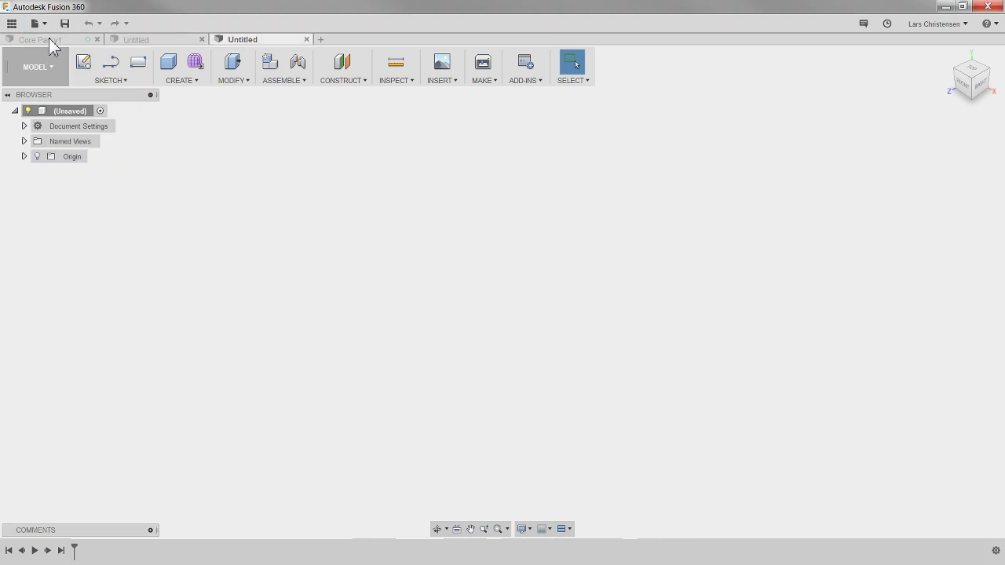
left_click(307, 39)
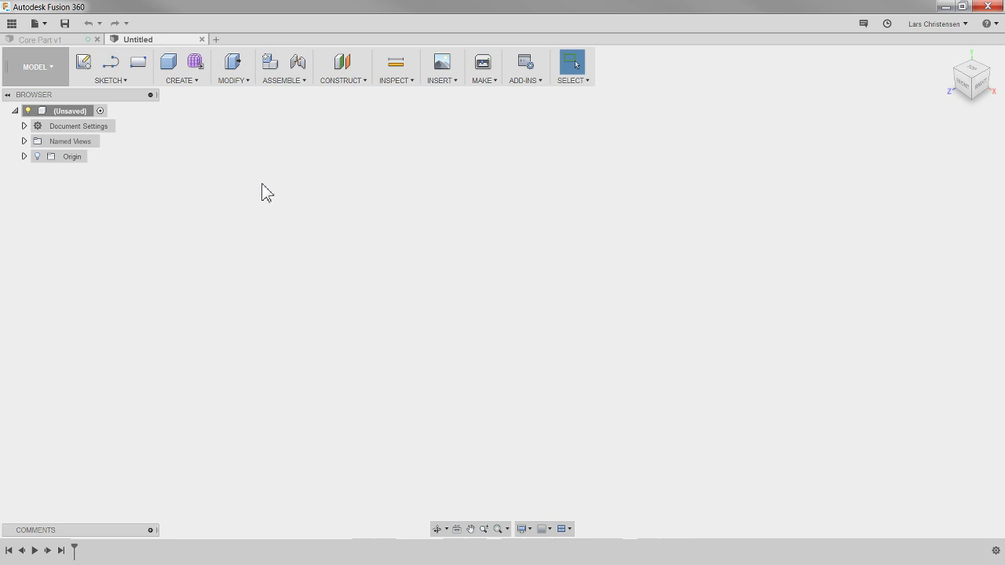
left_click(196, 81)
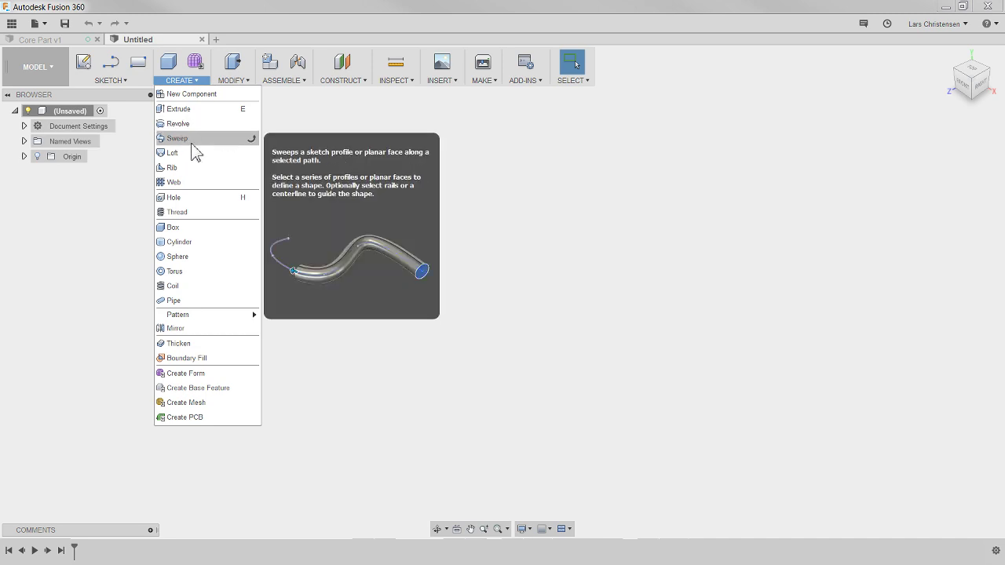
left_click(114, 207)
Start a sketch on the front XY plane and draw a horizontal line about 2.4 in long from the origin along positive X.
left_click(84, 63)
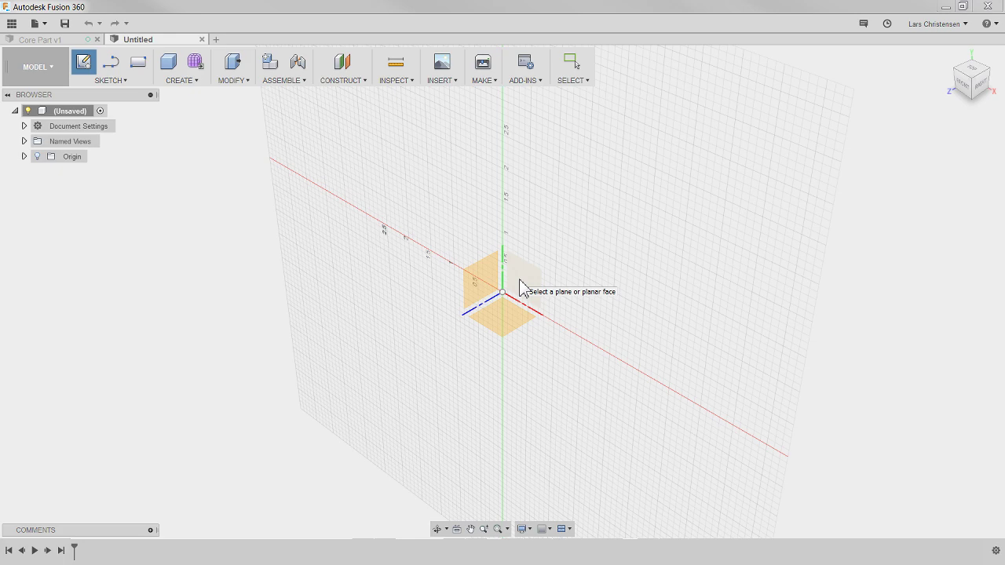
left_click(520, 287)
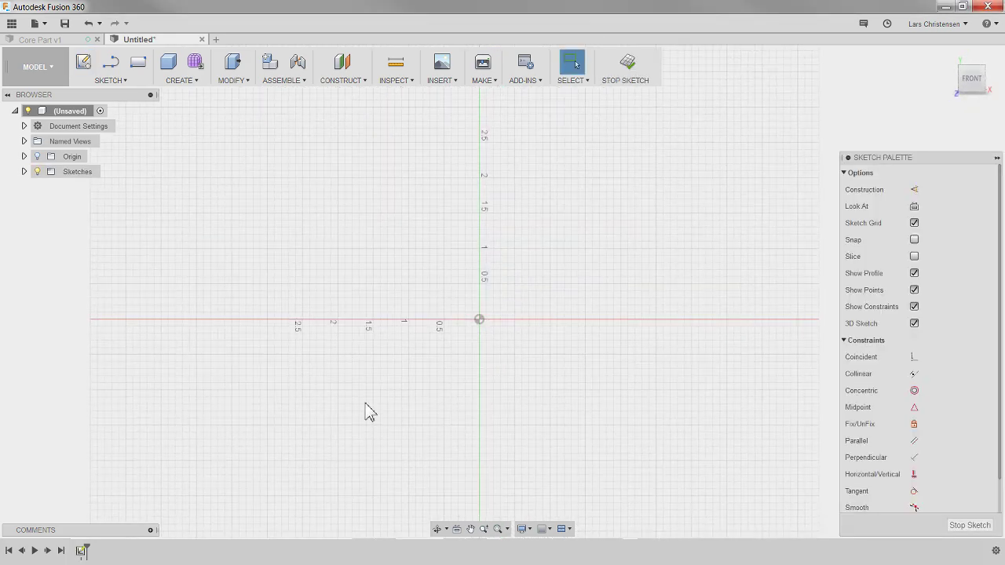
key("l")
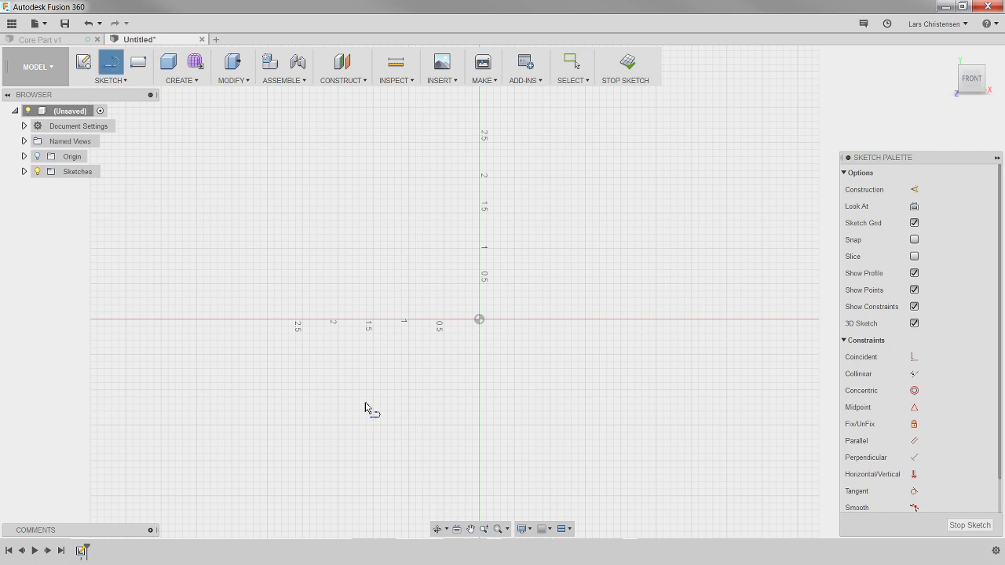
left_click(479, 320)
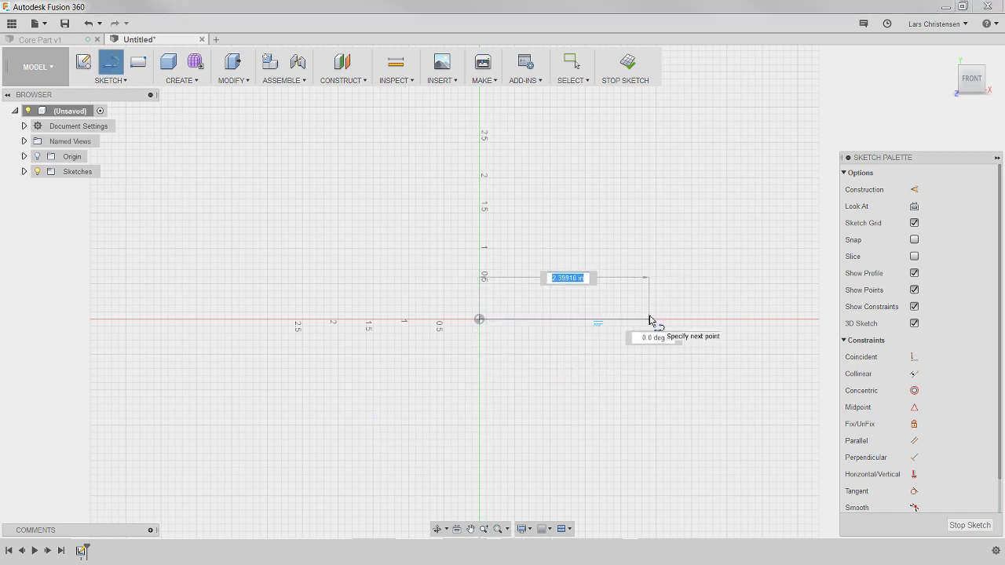
left_click(649, 320)
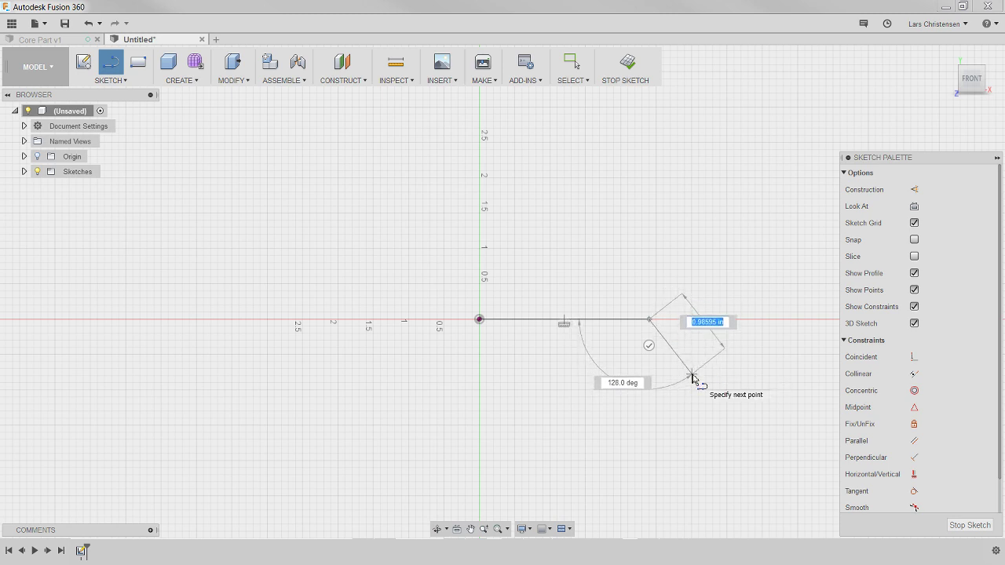
key("Escape")
Sketch a vertical line straight down from the origin, slightly shorter than the horizontal line.
key("l")
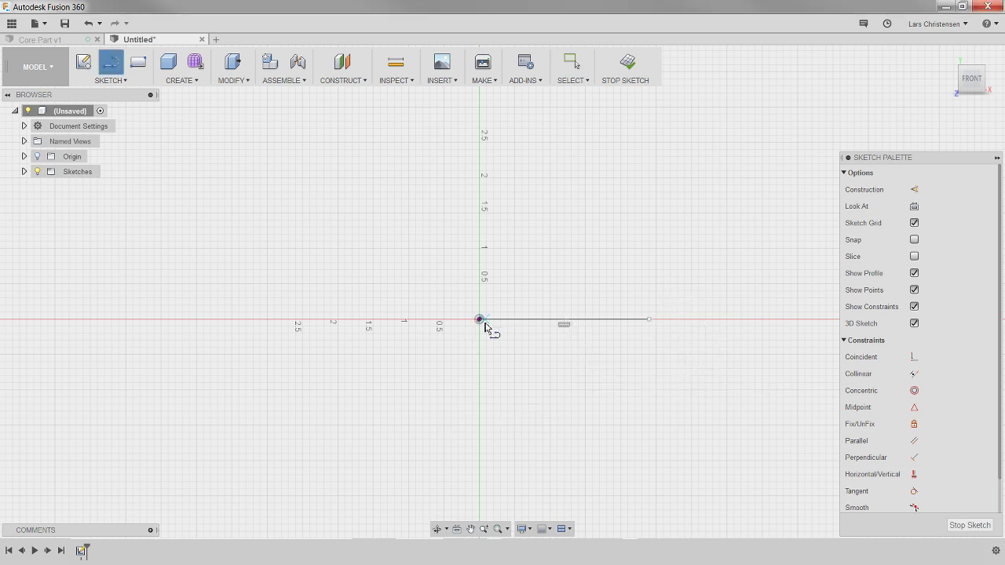
left_click(479, 319)
left_click(479, 471)
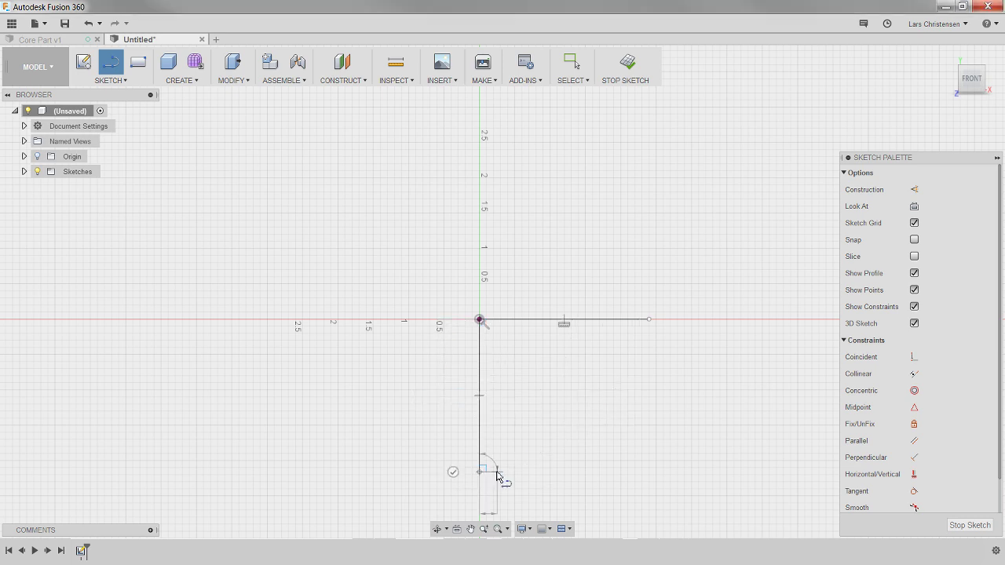
key("Escape")
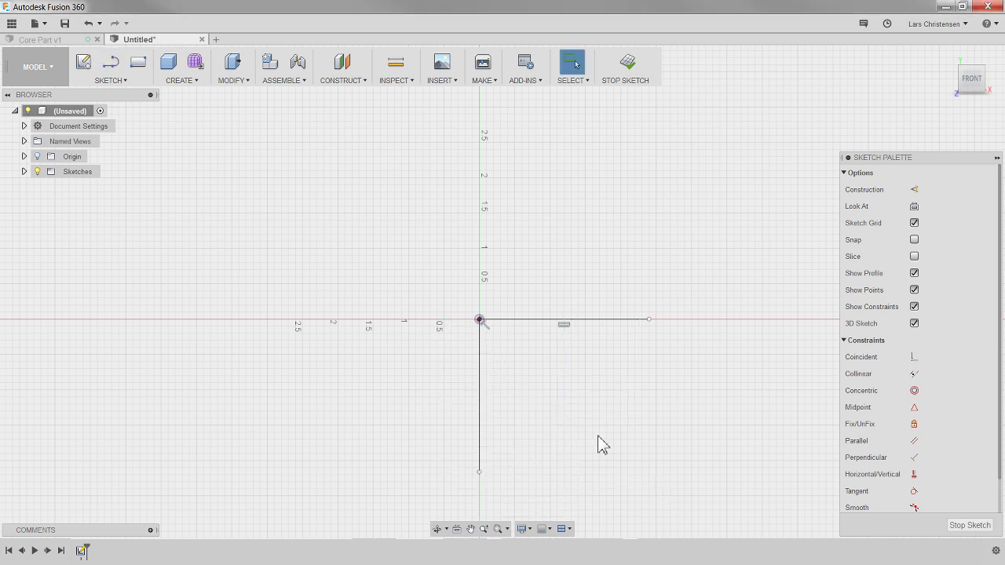
Dimension the horizontal line's length to 2 in.
key("d")
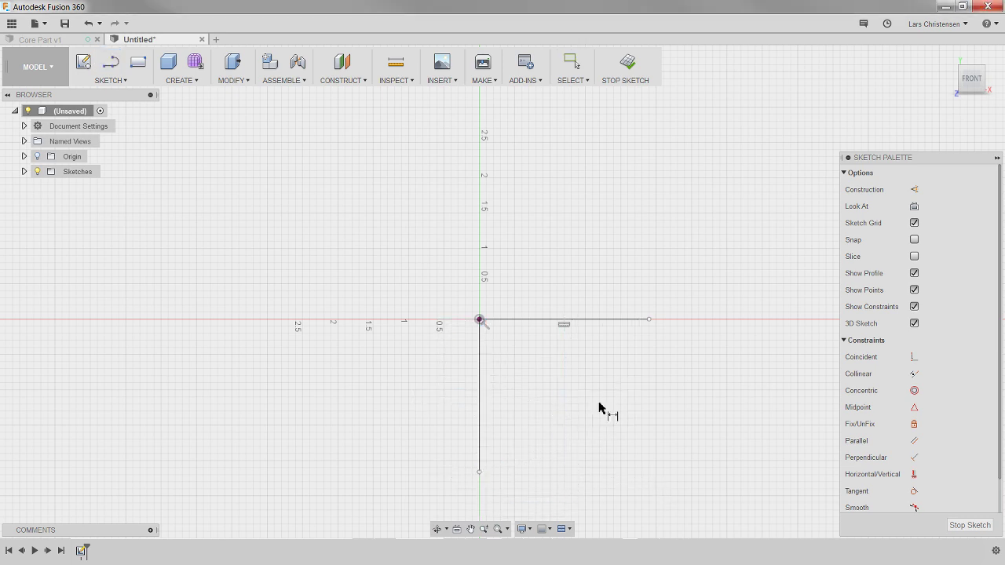
left_click(541, 320)
left_click(552, 273)
type("2")
key("Return")
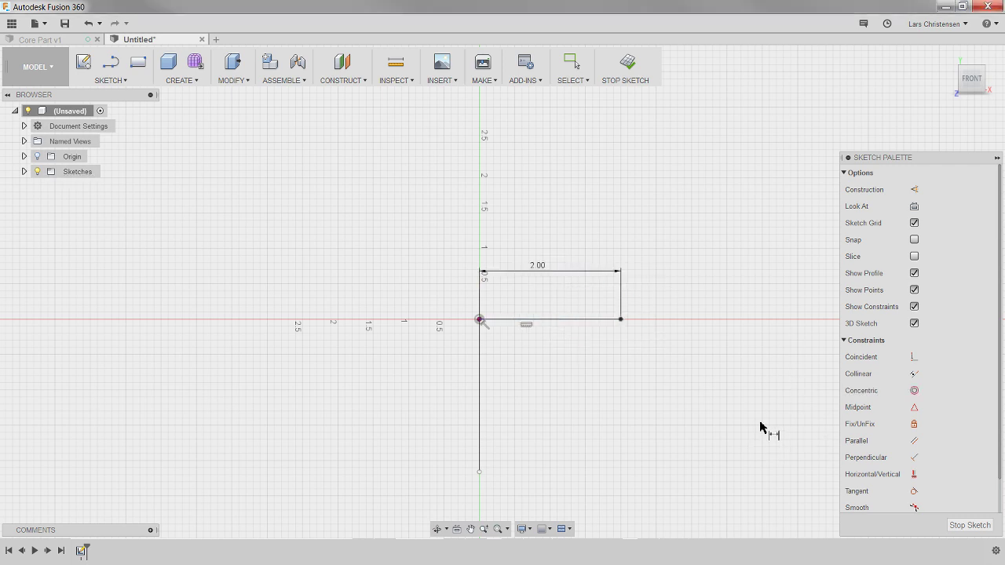
key("Escape")
Shorten the vertical line slightly at its lower end and apply an Equal constraint between it and the horizontal line.
mouse_move(479, 472)
left_mouse_down()
mouse_move(433, 466)
mouse_move(486, 425)
mouse_move(476, 466)
mouse_move(479, 456)
left_mouse_up()
key("Escape")
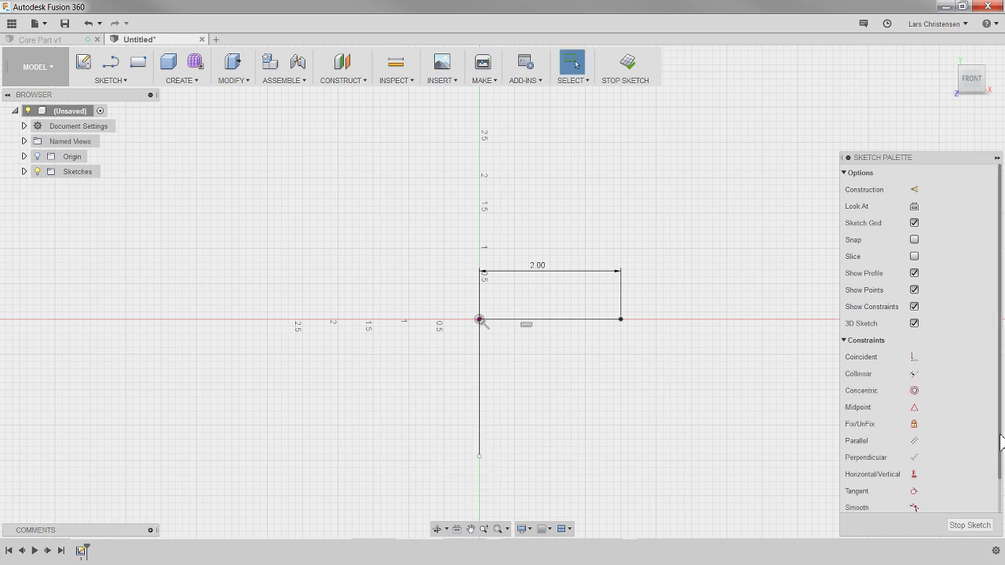
scroll(978, 469, "down", 1)
left_click(914, 488)
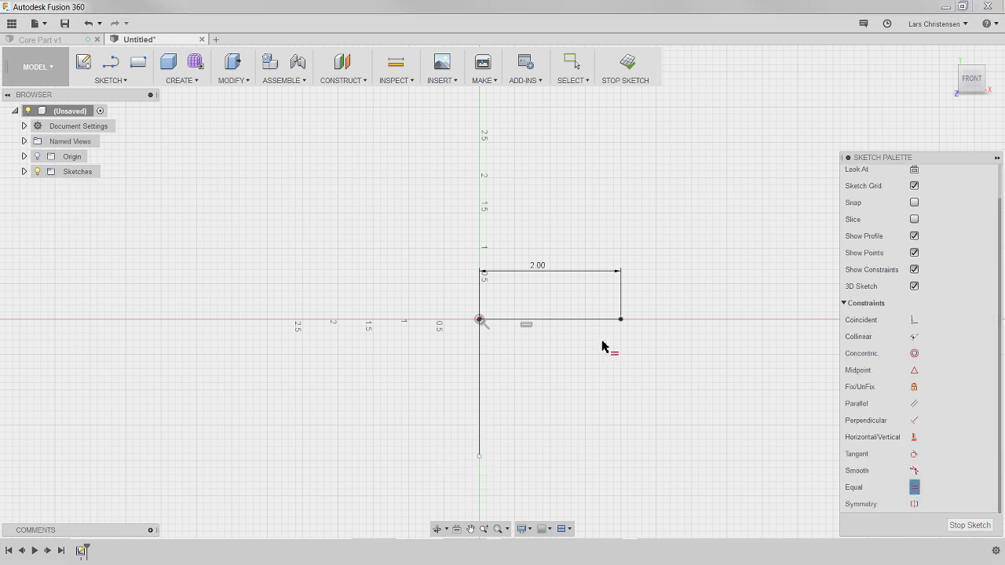
left_click(577, 320)
left_click(480, 411)
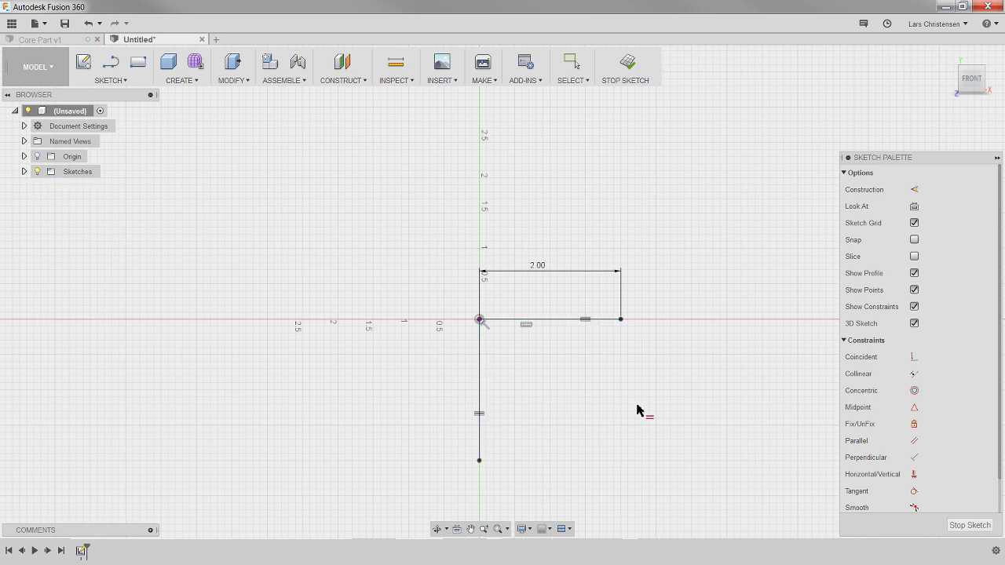
Sketch an outward-bulging three-point arc with a radius of about 2.6 in, joining the free ends of the two lines.
key("s")
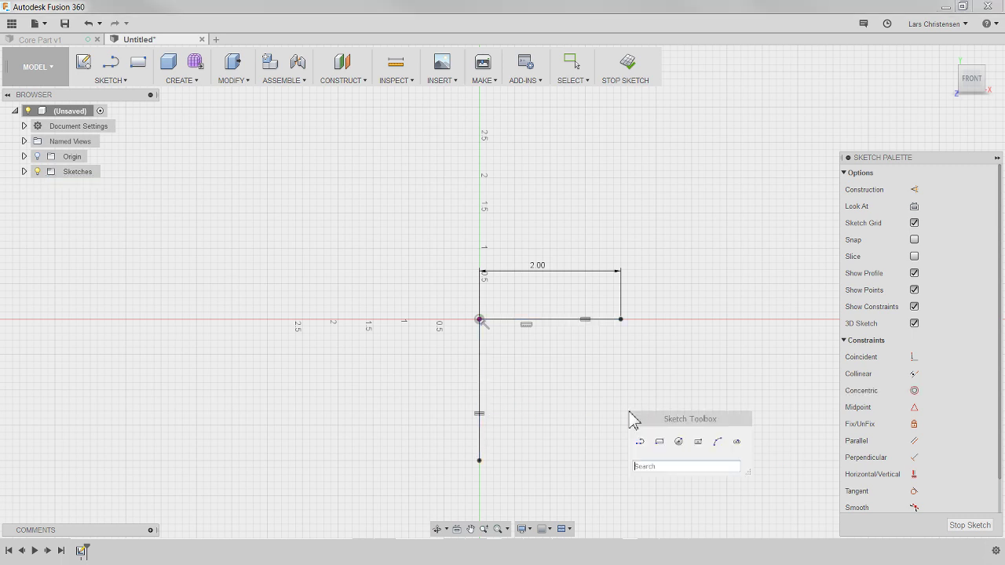
left_click(718, 441)
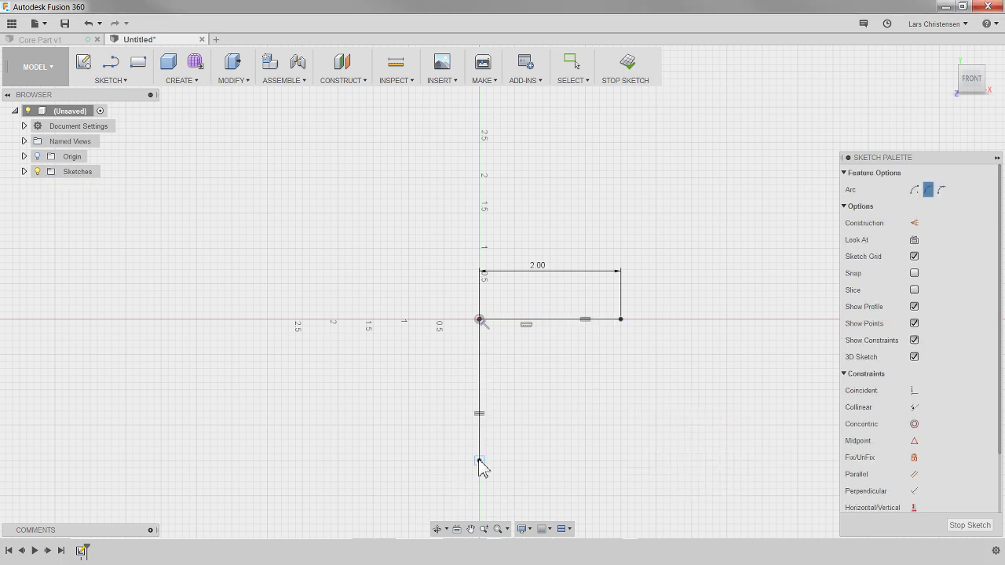
left_click(479, 460)
left_click(620, 319)
left_click(581, 395)
key("Escape")
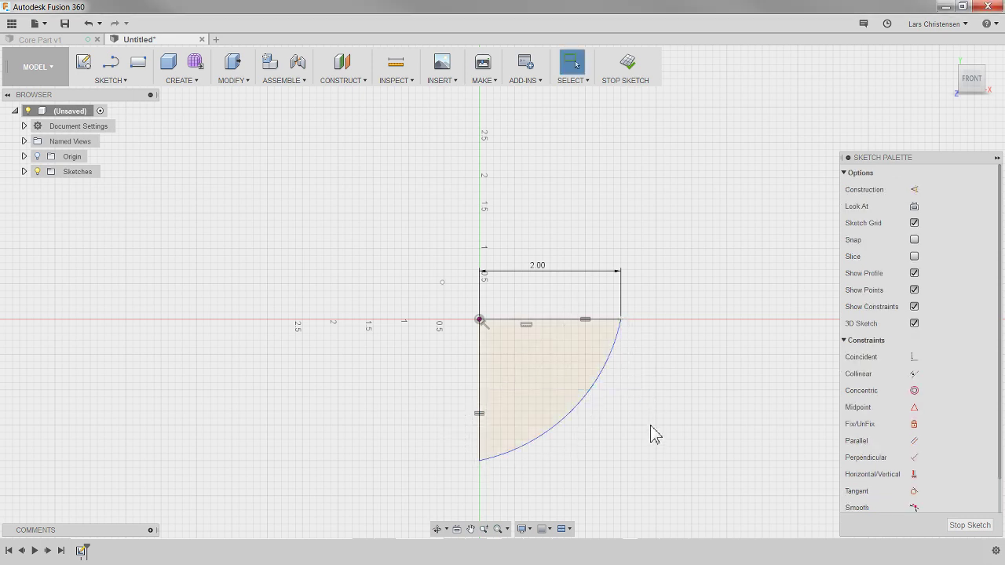
Dimension the arc's radius to 3 in and finish the profile sketch.
left_click(575, 411)
left_click(651, 439)
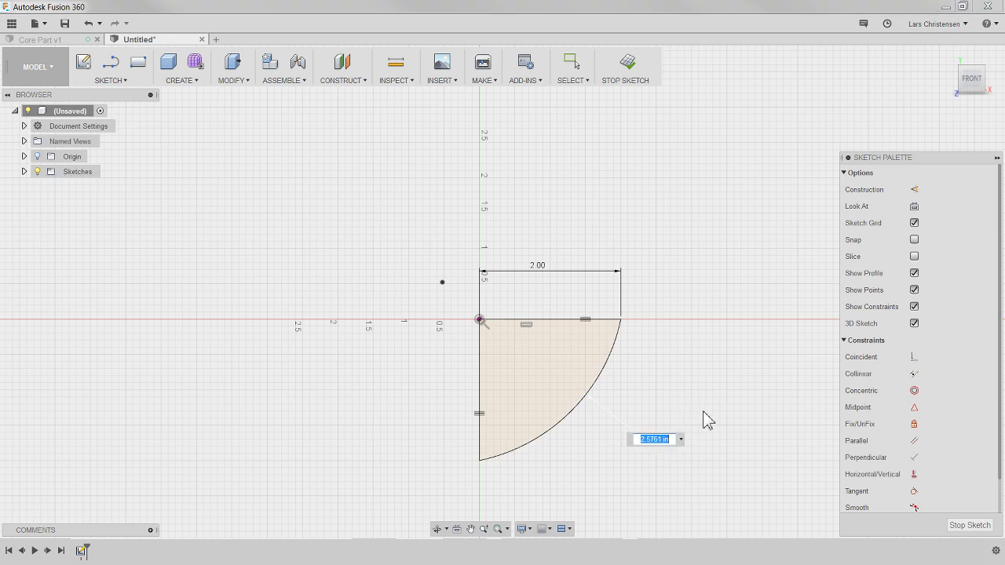
type("3")
key("Return")
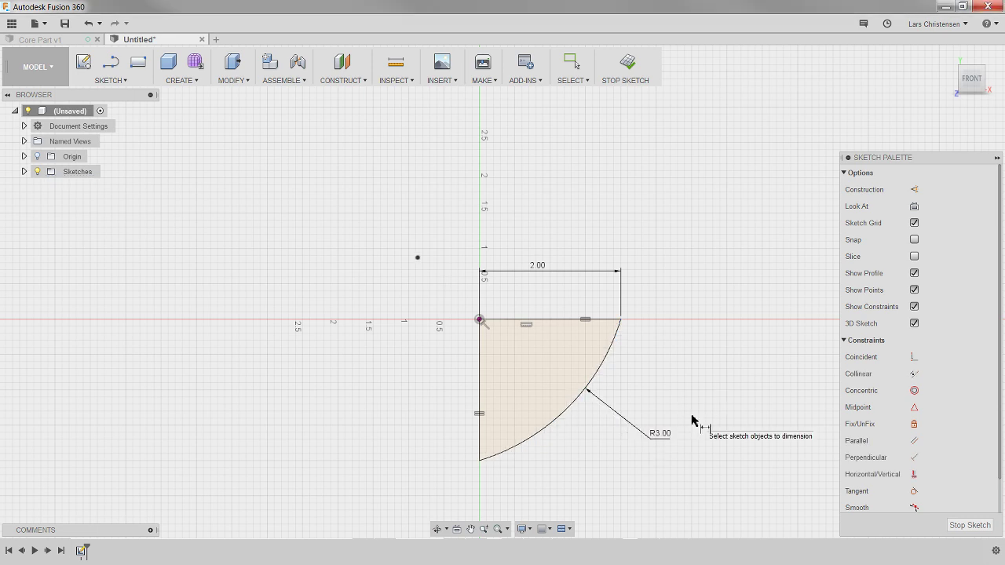
left_click(961, 526)
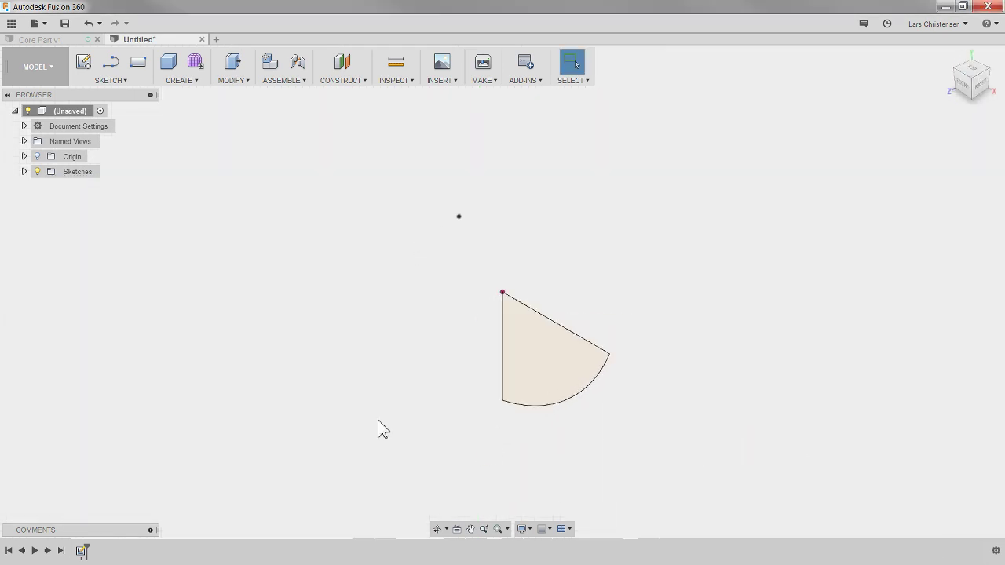
Show the origin planes, start a sketch on the YZ plane and draw a long horizontal line from the origin along positive Z.
left_click(36, 158)
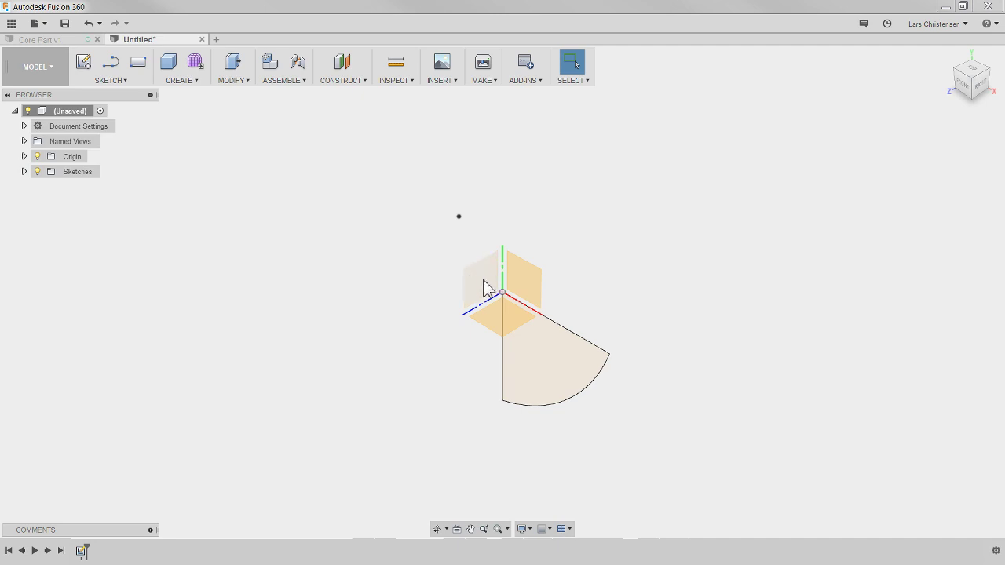
left_click(597, 369)
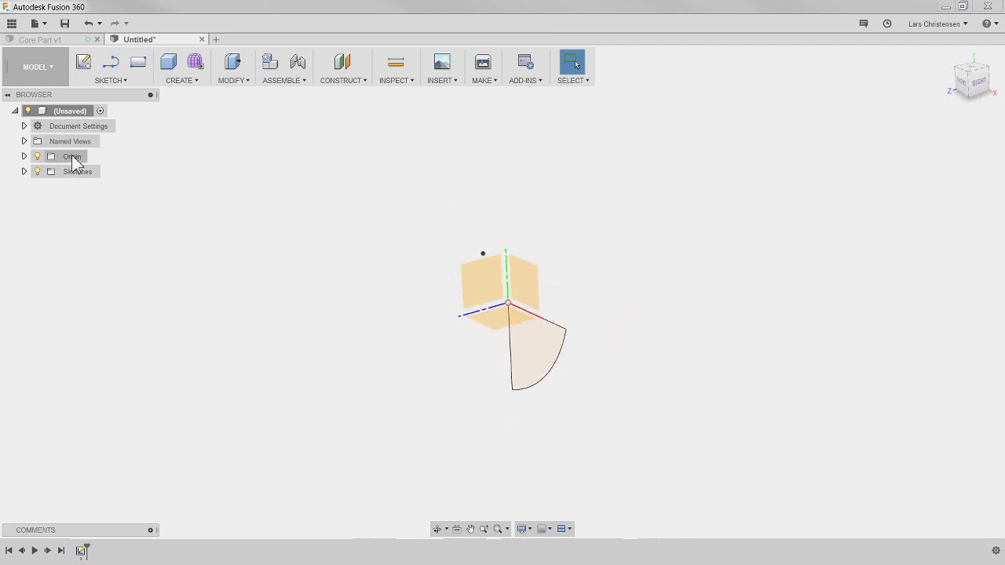
left_click(83, 62)
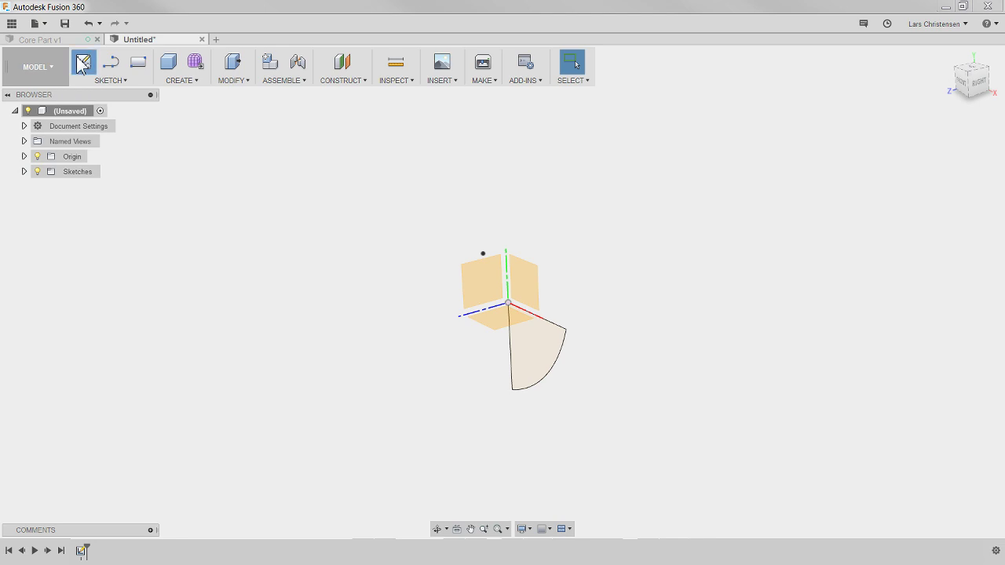
left_click(474, 289)
key("l")
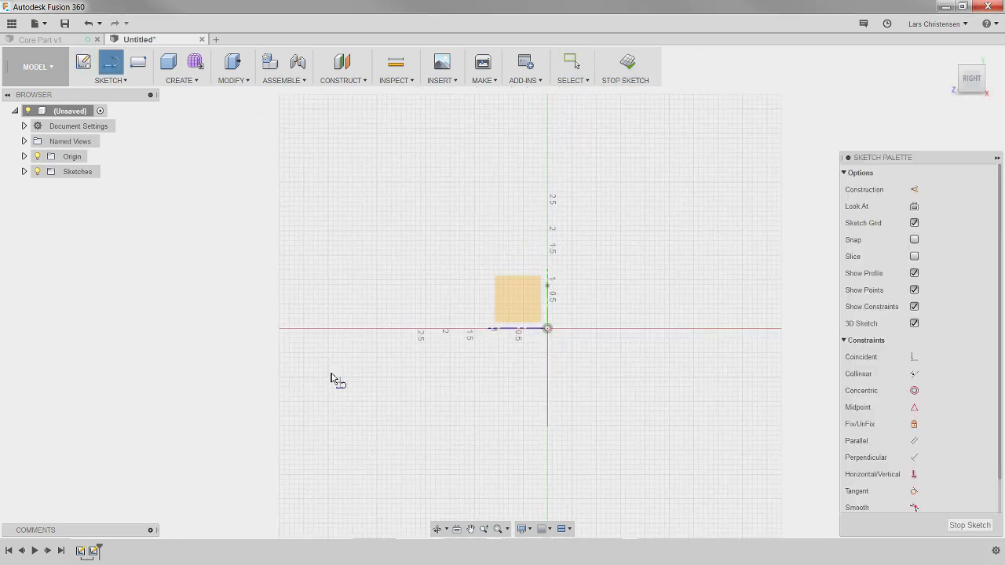
left_click(547, 328)
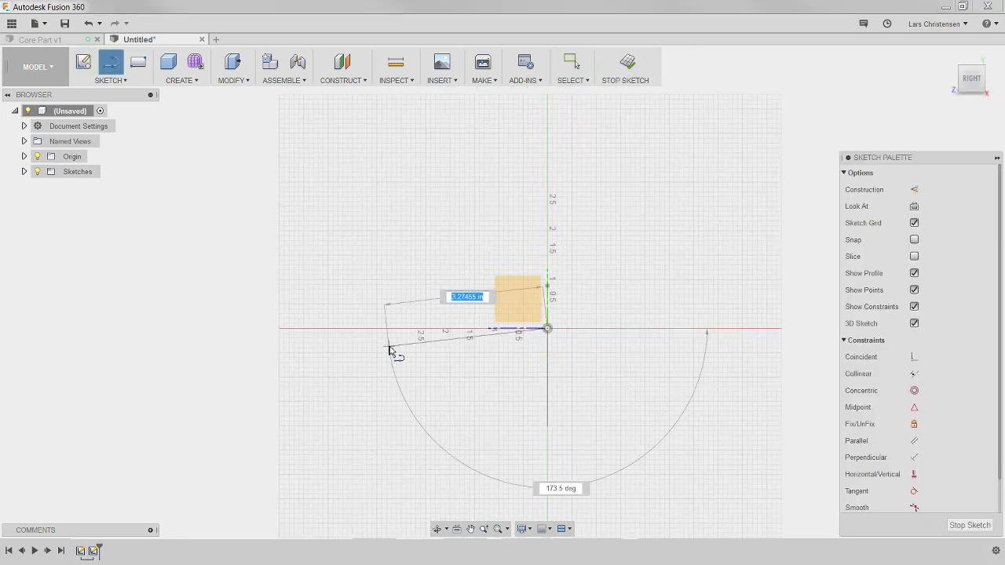
left_click(286, 328)
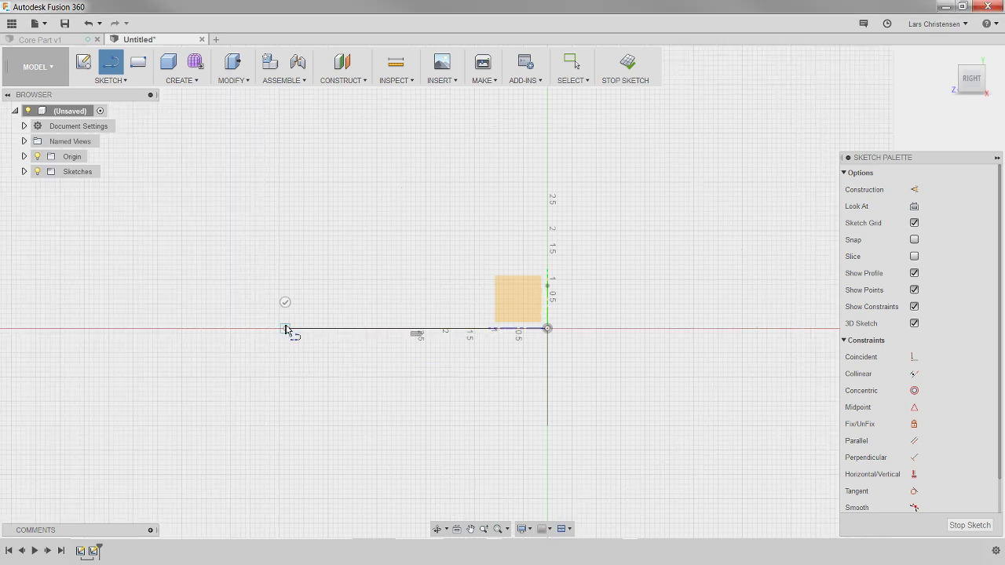
Continue the path with a tangent arc curving upward from the line's far end, and finish the sketch.
left_click_drag(285, 332, 124, 275)
key("Escape")
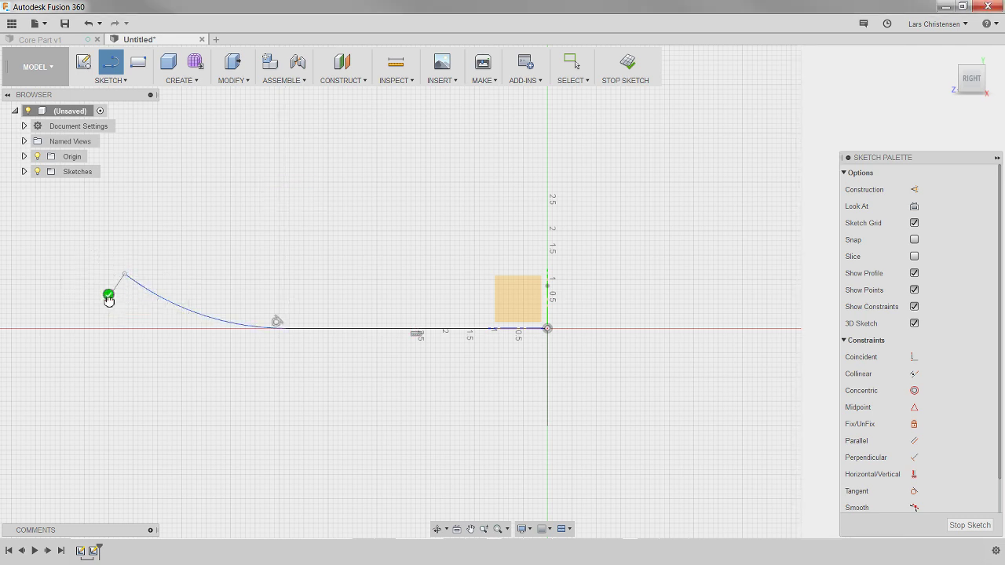
left_click(194, 410)
key("Escape")
mouse_move(348, 482)
middle_mouse_down("shift")
mouse_move(466, 437)
mouse_move(538, 429)
mouse_move(520, 444)
mouse_move(583, 415)
mouse_move(561, 413)
mouse_move(565, 427)
middle_mouse_up("shift")
left_click(970, 525)
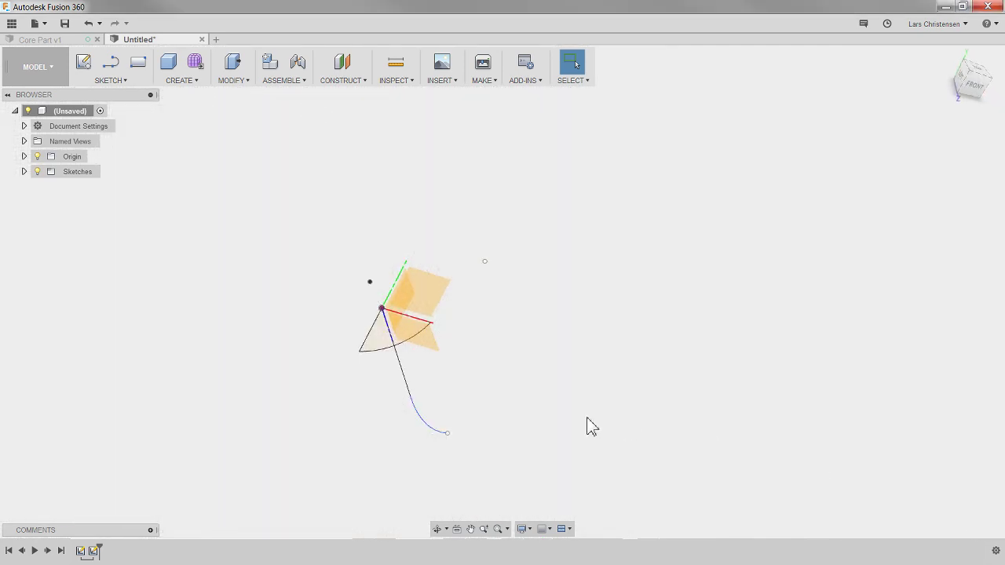
Start a Single Path sweep with the closed wedge as its profile and the connected line and arc as its path.
middle_click_drag(523, 428, 291, 274, "shift")
left_click(231, 81)
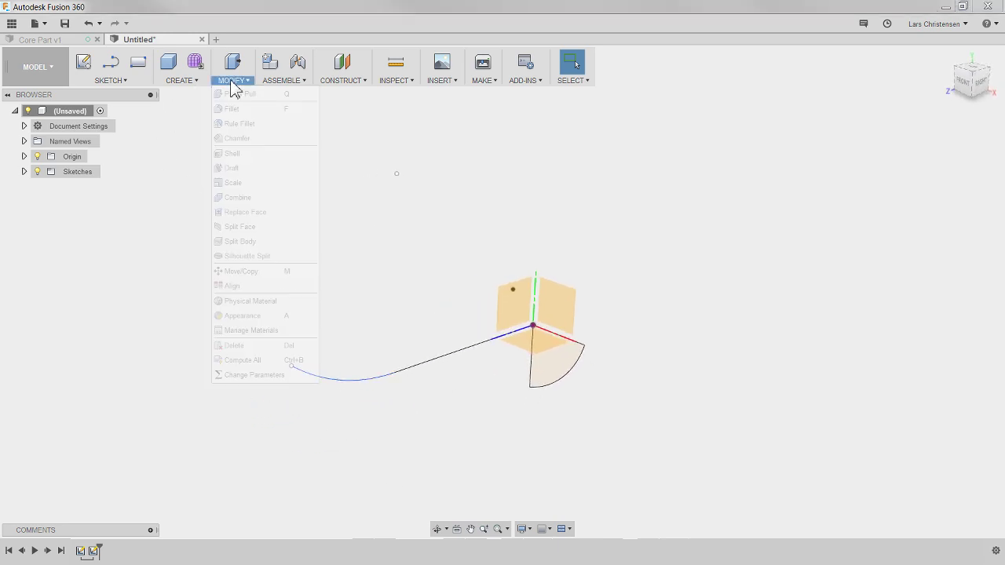
left_click(182, 81)
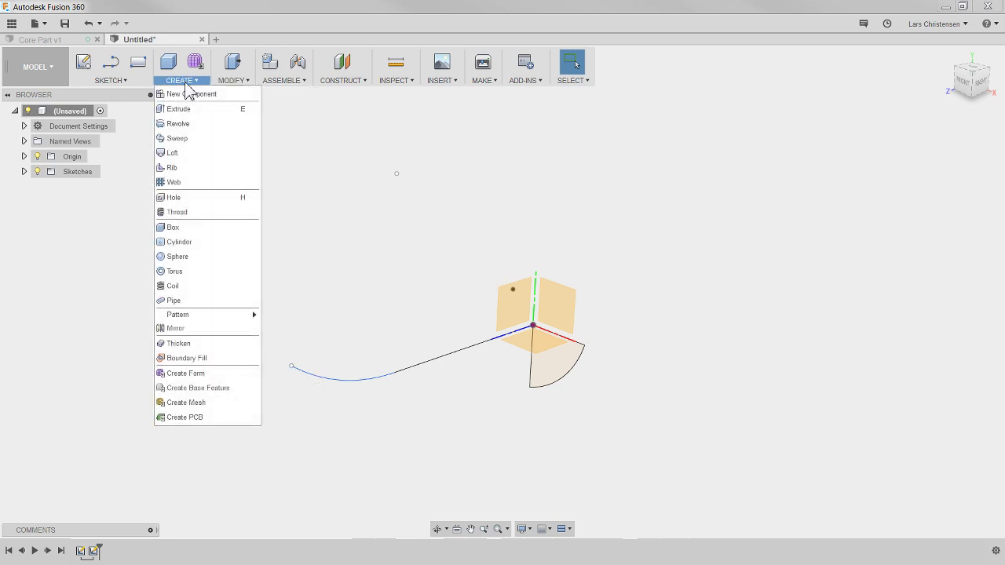
left_click(178, 138)
left_click(891, 173)
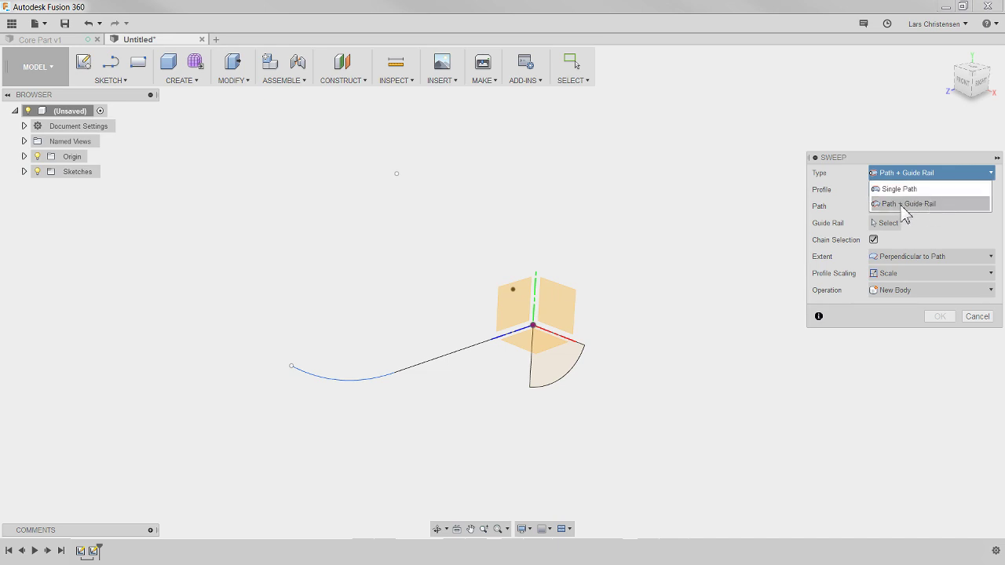
left_click(901, 189)
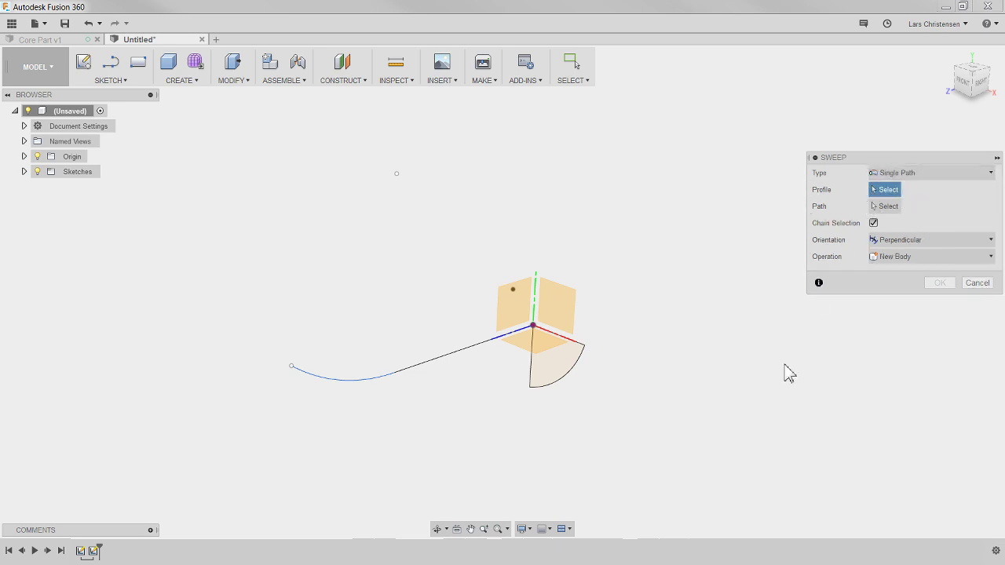
left_click(545, 366)
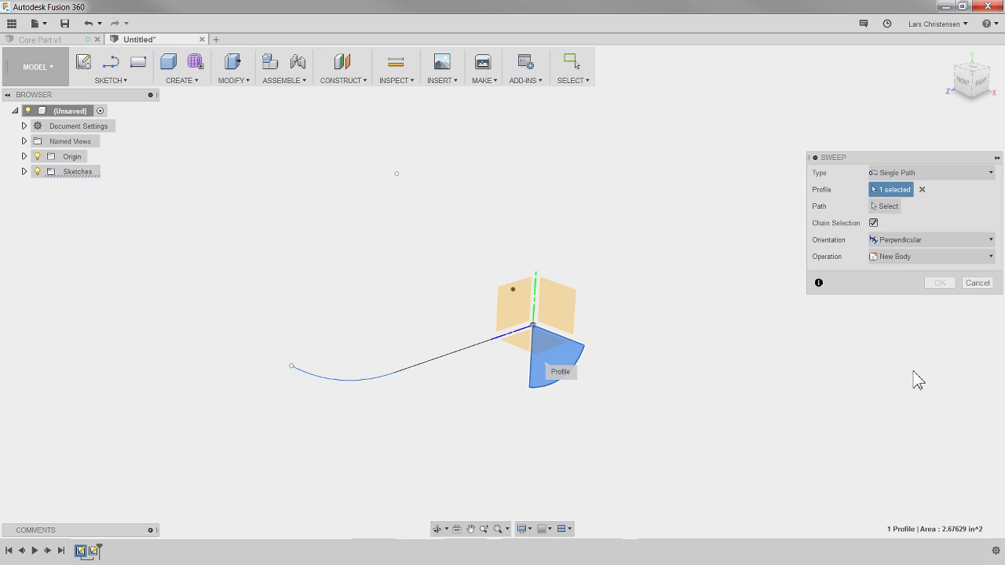
left_click(887, 206)
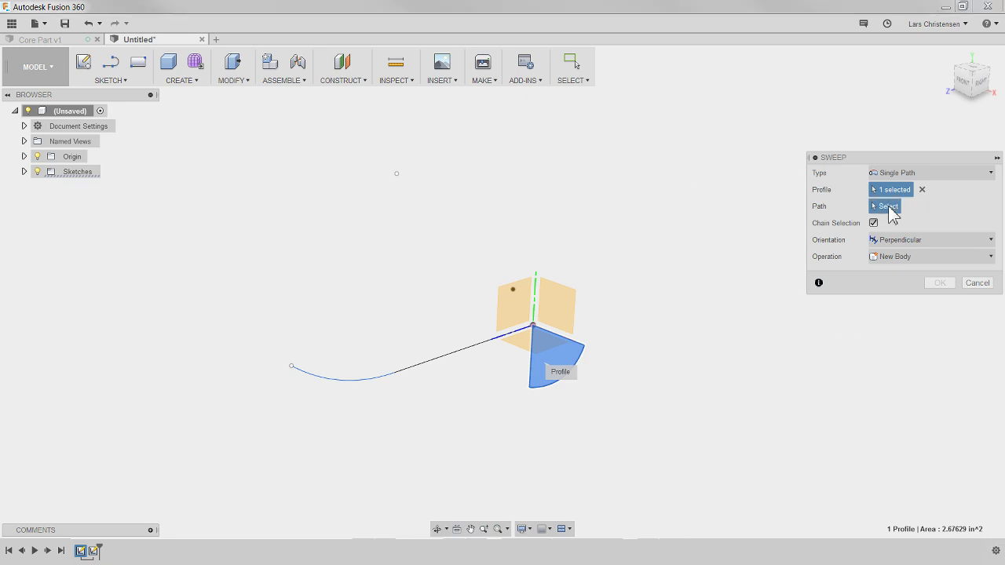
left_click(425, 363)
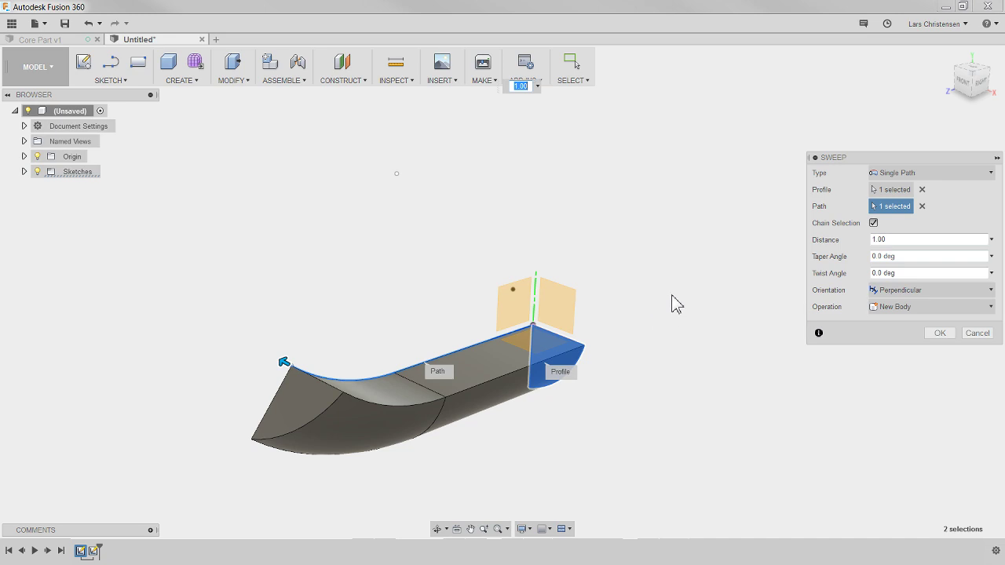
Set the sweep's taper angle to 5 degrees, keeping the distance at 1.00.
scroll(660, 326, "up", 2)
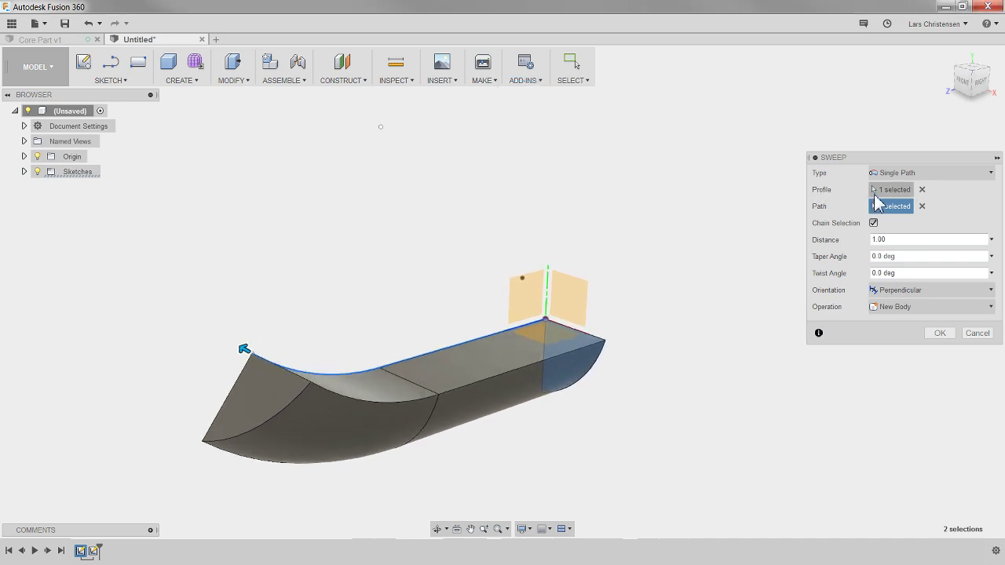
scroll(667, 322, "down", 2)
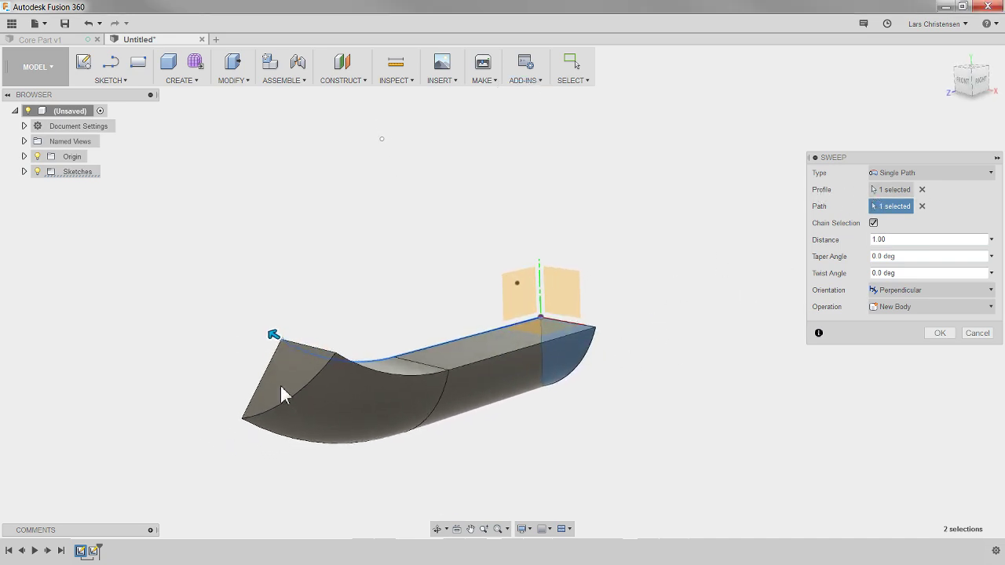
middle_click_drag(683, 348, 653, 354, "shift")
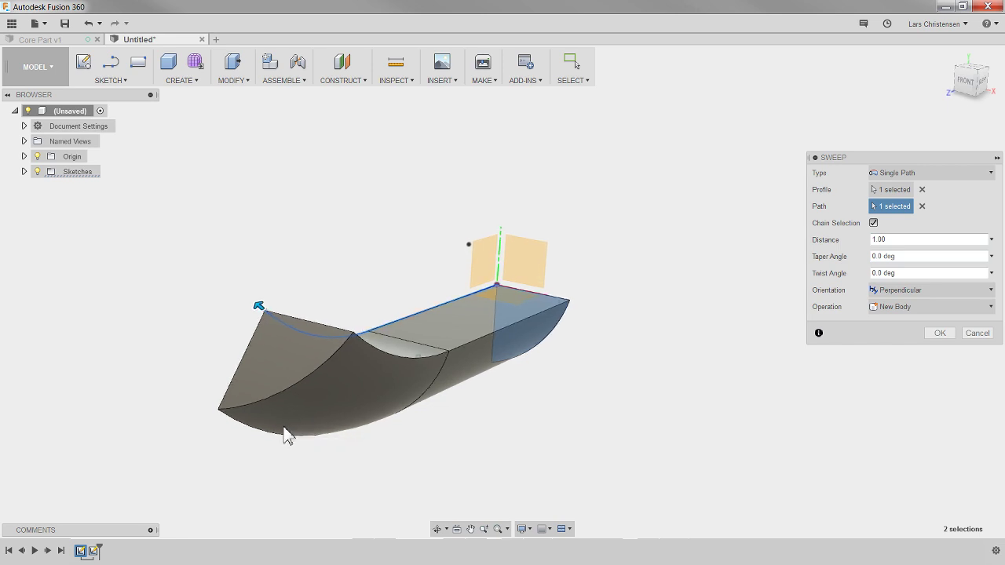
mouse_move(257, 306)
left_mouse_down()
mouse_move(348, 333)
mouse_move(422, 314)
mouse_move(339, 328)
mouse_move(274, 314)
mouse_move(294, 330)
mouse_move(272, 314)
mouse_move(342, 335)
mouse_move(316, 336)
mouse_move(264, 322)
mouse_move(260, 308)
left_mouse_up()
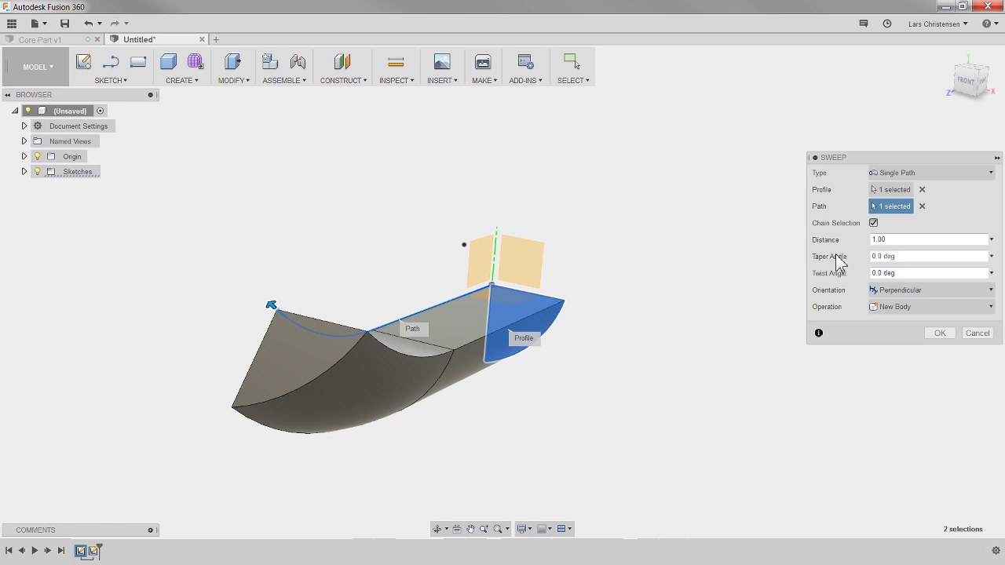
left_click(919, 260)
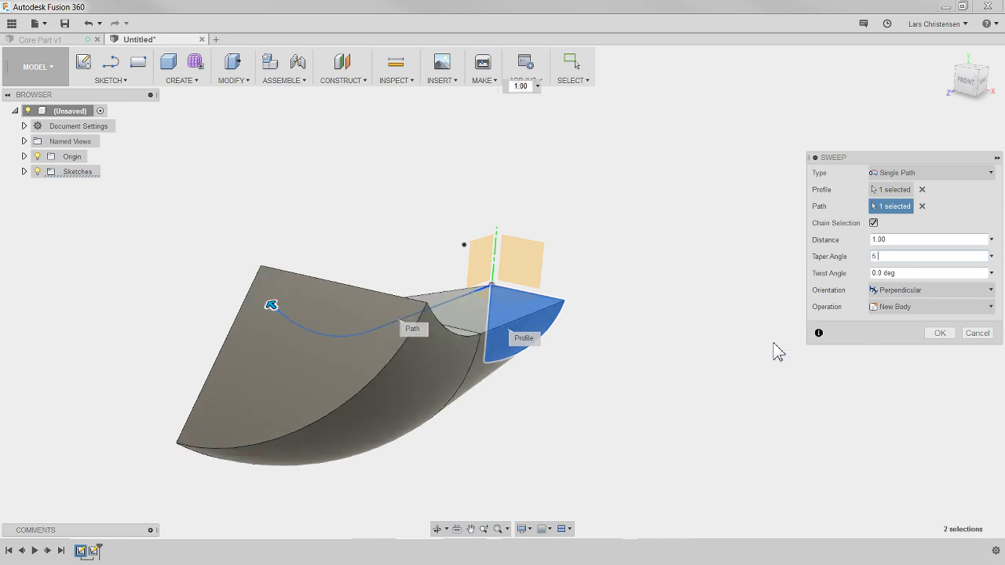
Set the sweep's taper angle to -5 degrees and inspect the narrowing shape from the front.
middle_click_drag(777, 351, 543, 422, "shift")
middle_click_drag(507, 246, 646, 352, "shift")
left_click(898, 259)
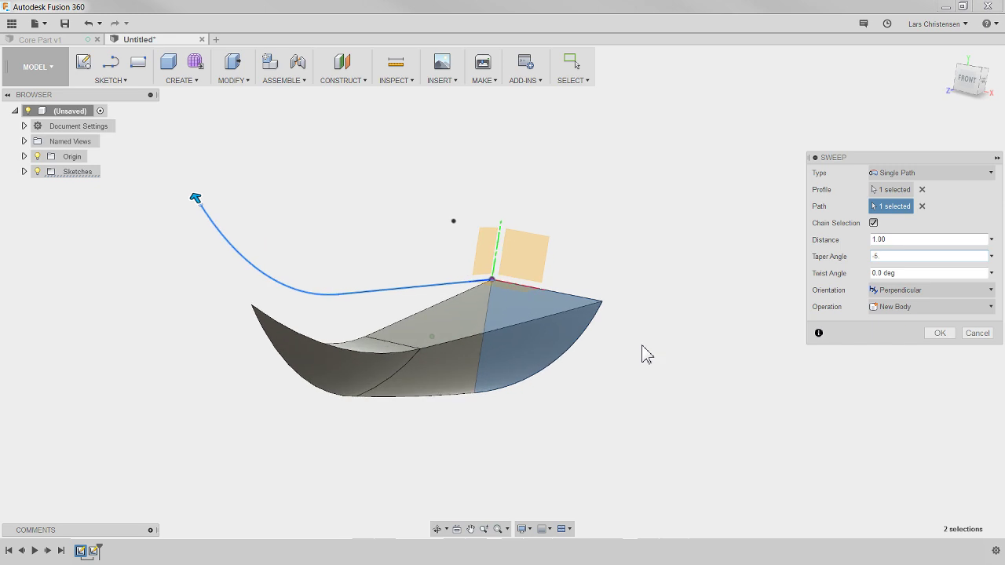
left_click(965, 82)
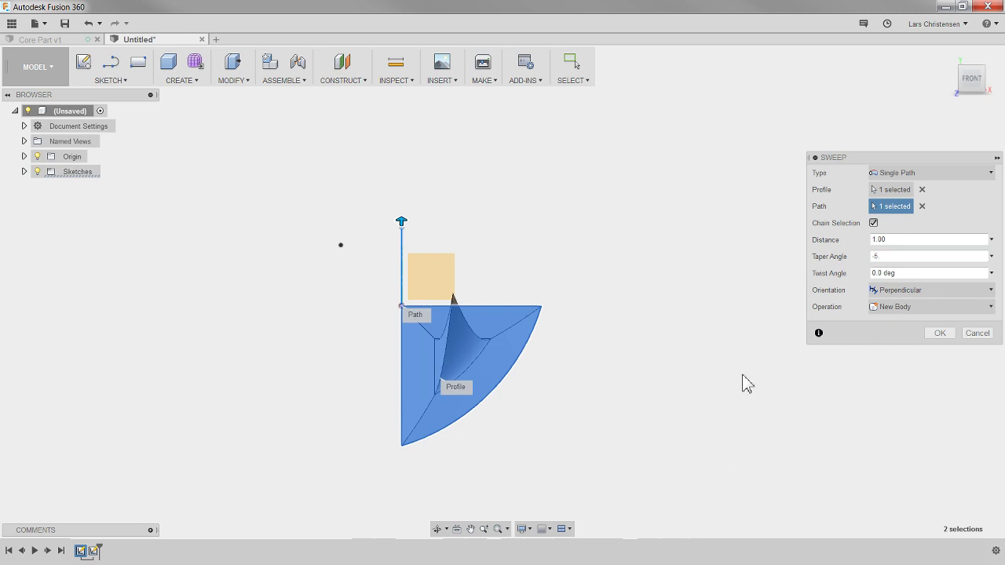
Compare the sweep from the front at 0 and -5 degrees of taper, and return the taper angle to 0 degrees.
left_click_drag(889, 257, 834, 267)
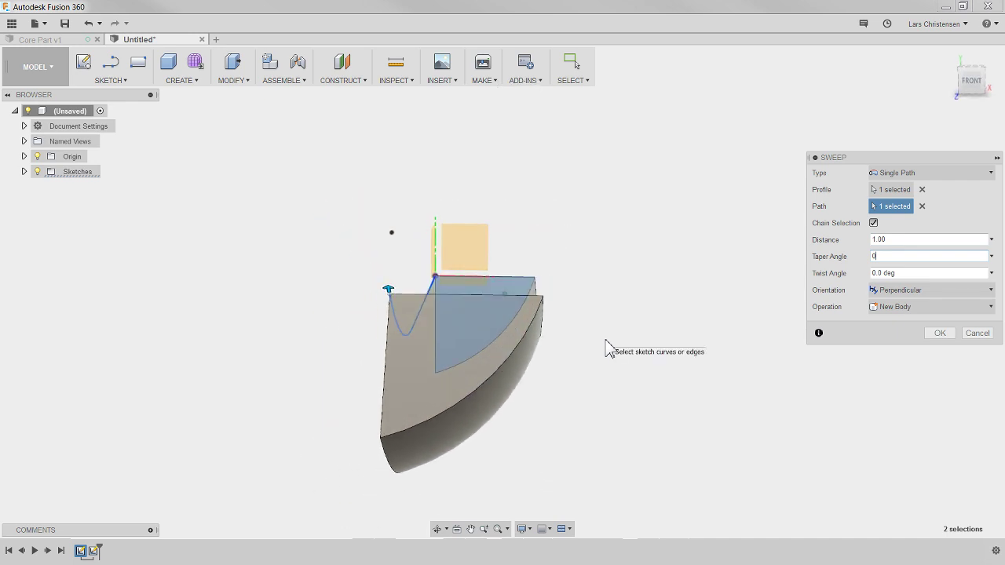
middle_click_drag(550, 281, 284, 336, "shift")
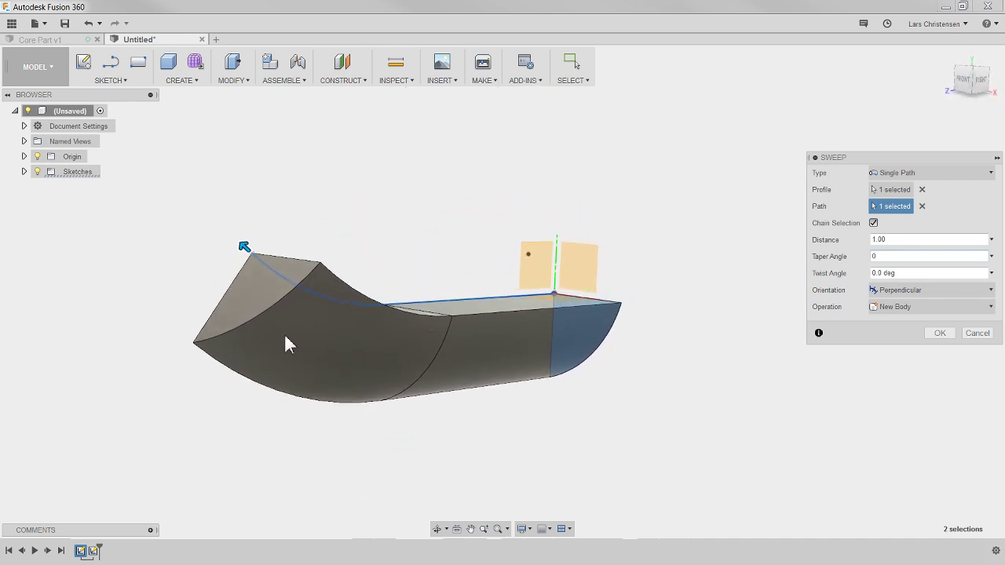
middle_click_drag(865, 325, 965, 87, "shift")
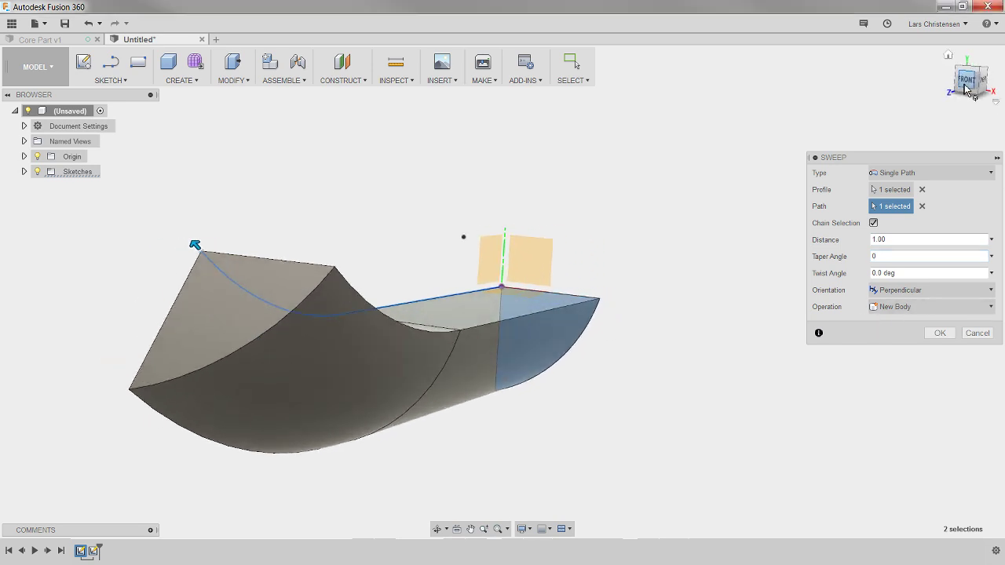
left_click(964, 85)
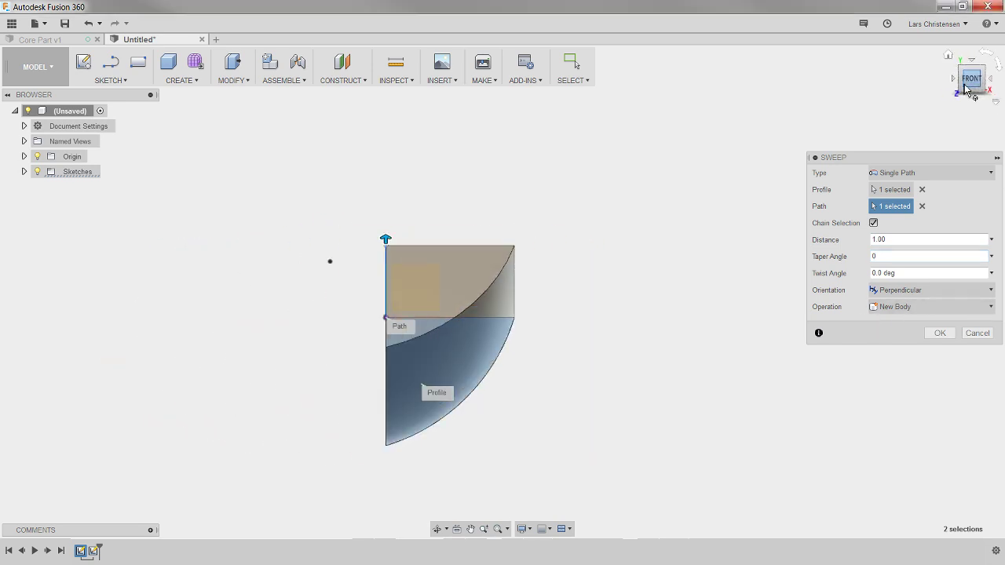
left_click(914, 257)
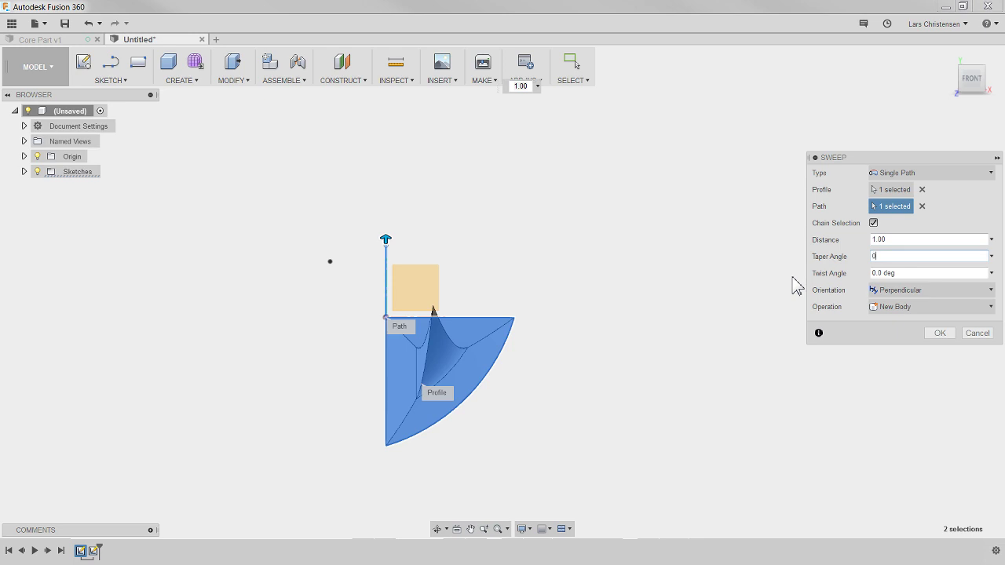
middle_click_drag(726, 379, 637, 403, "shift")
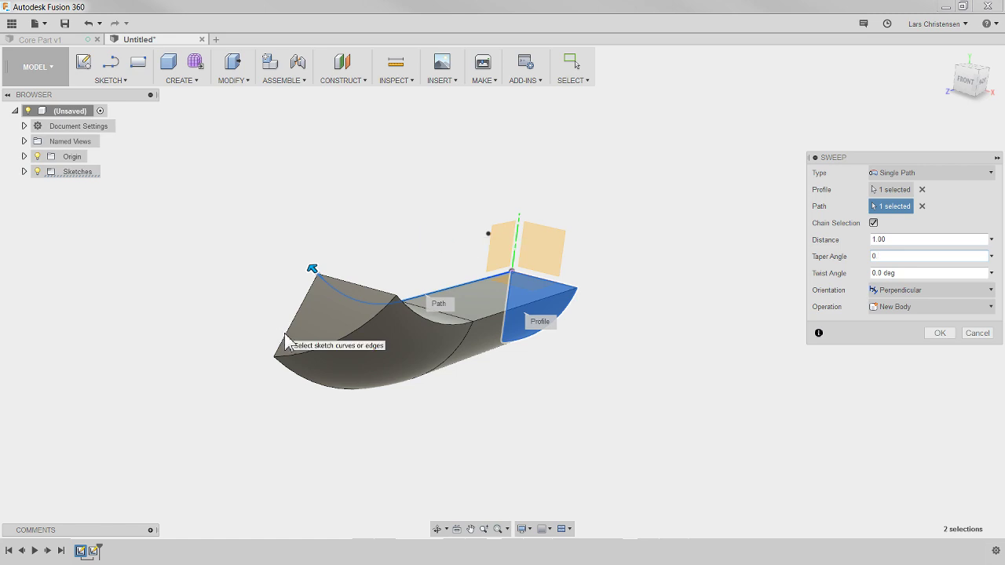
Try twist angles of 180 and 270 degrees on the sweep and inspect the twisted shape.
left_click(907, 273)
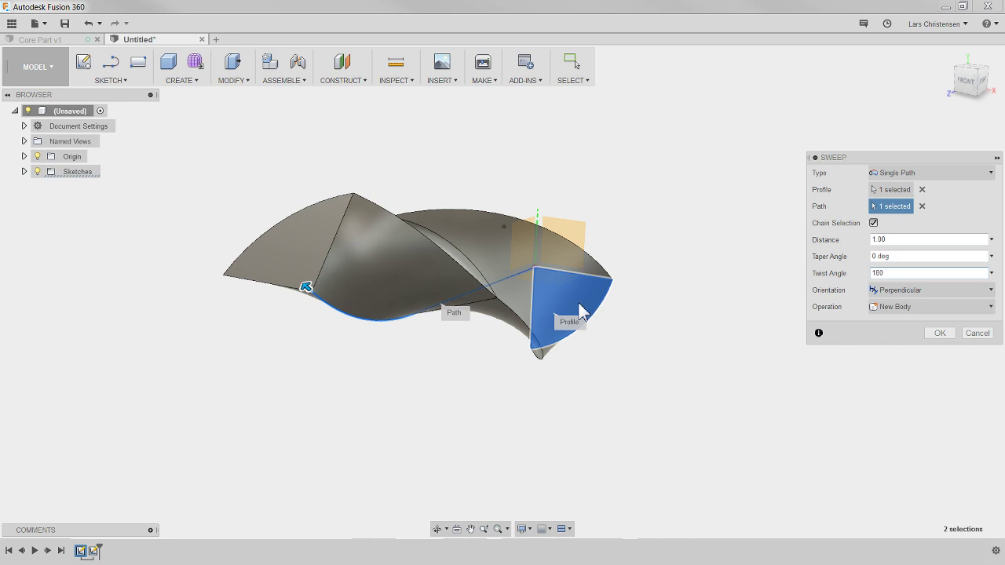
middle_click_drag(545, 280, 778, 334, "shift")
double_click(893, 272)
type("270")
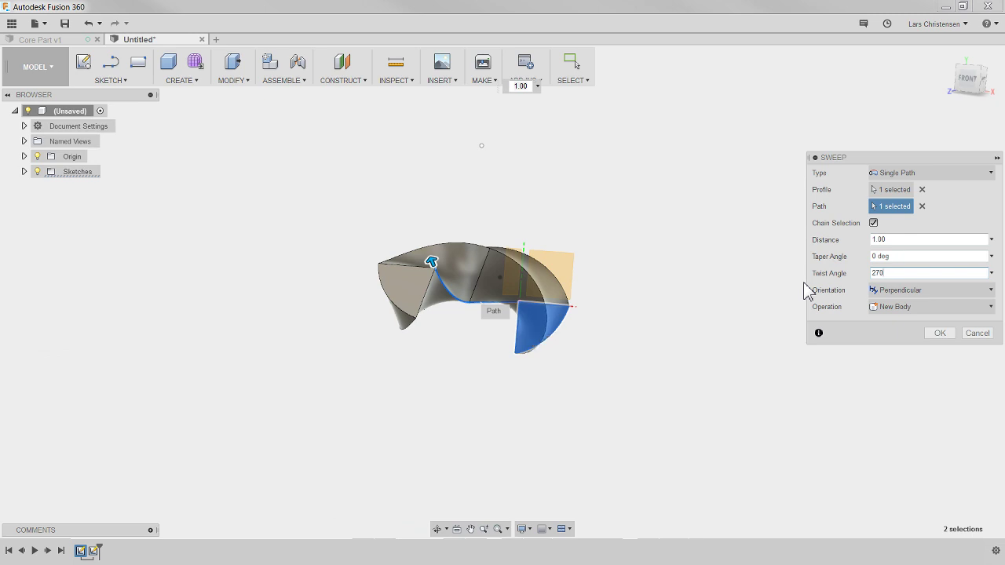
middle_click_drag(774, 307, 506, 263, "shift")
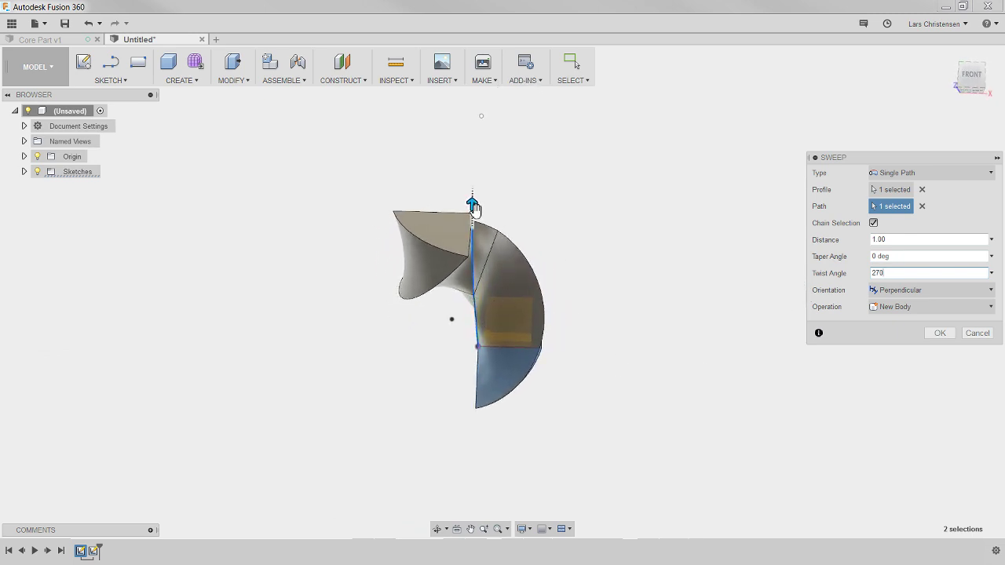
middle_click_drag(433, 293, 628, 342, "shift")
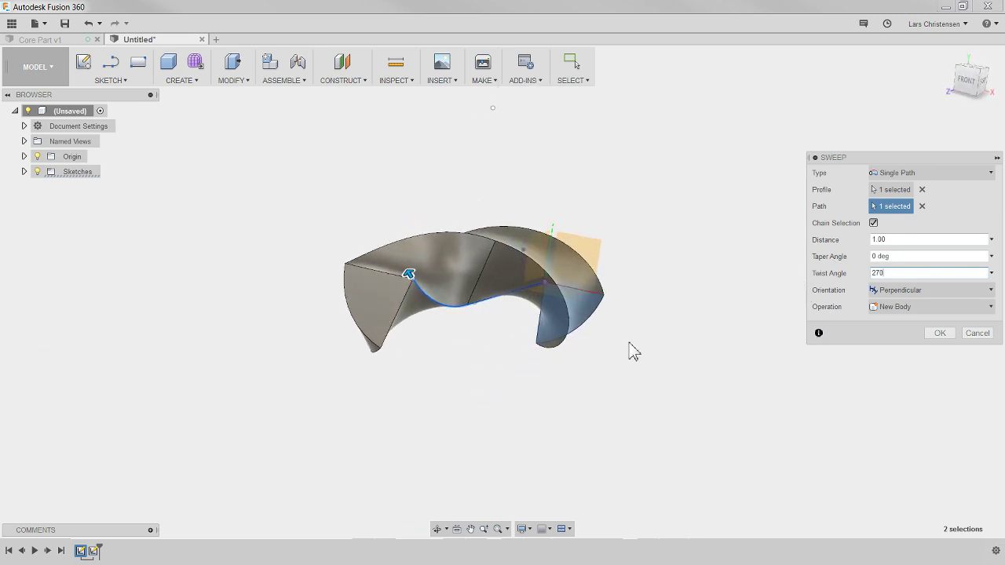
Set the sweep's twist angle to 500 degrees and inspect the tighter spiral along the path.
left_click(828, 272)
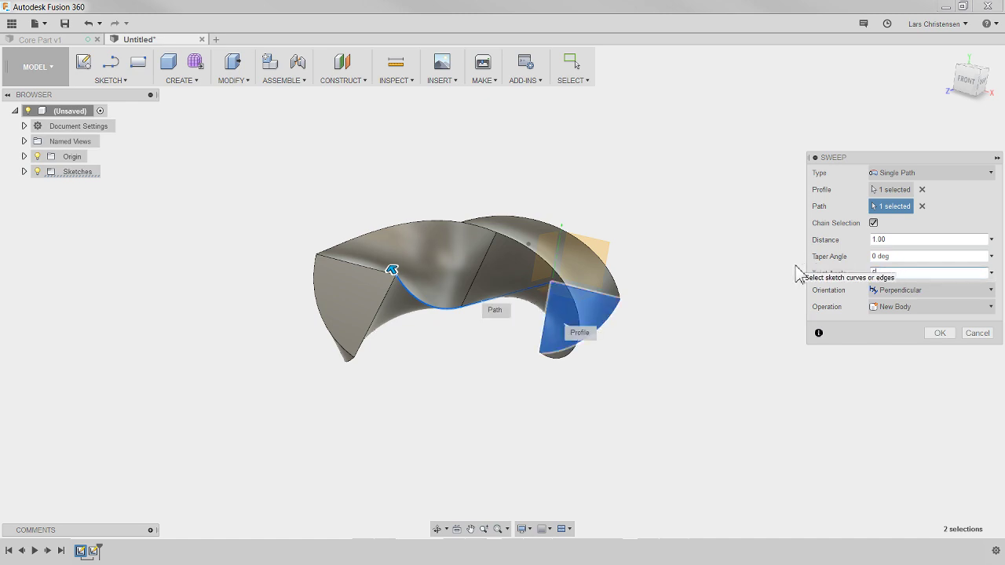
key("Return")
middle_click_drag(787, 276, 461, 324, "shift")
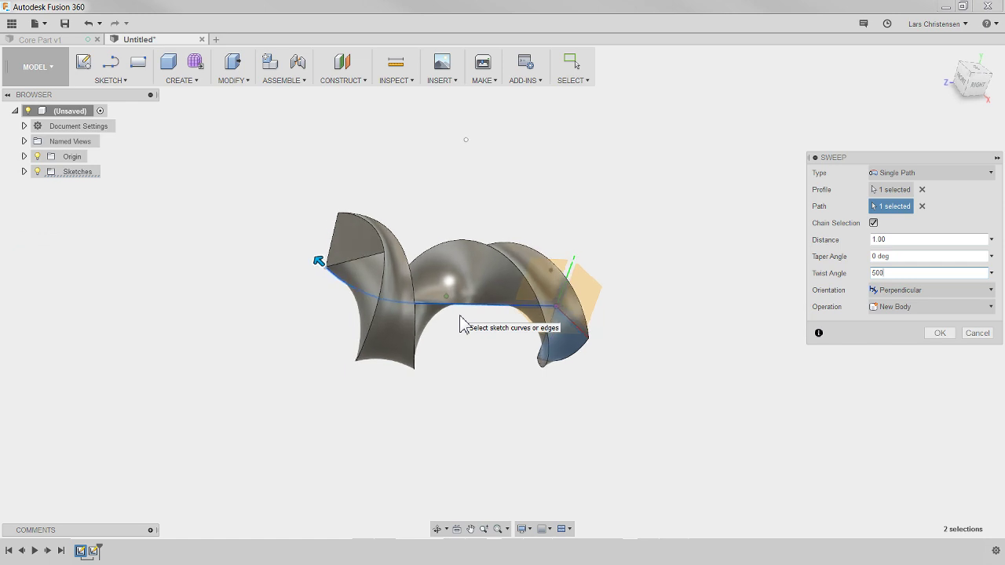
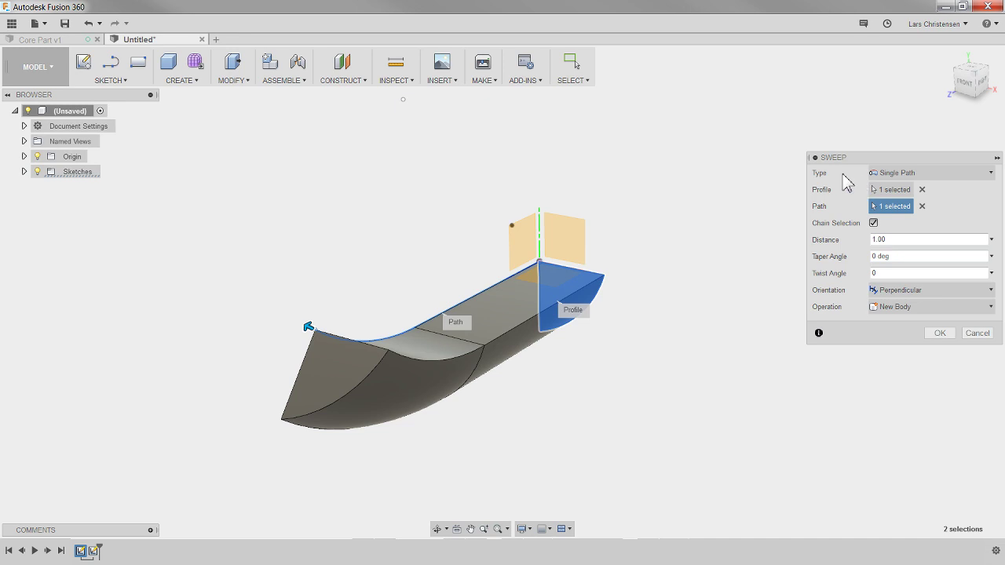
Keep the Single Path type and complete the sweep as a new body with taper and twist angles of 0 degrees.
left_click(928, 173)
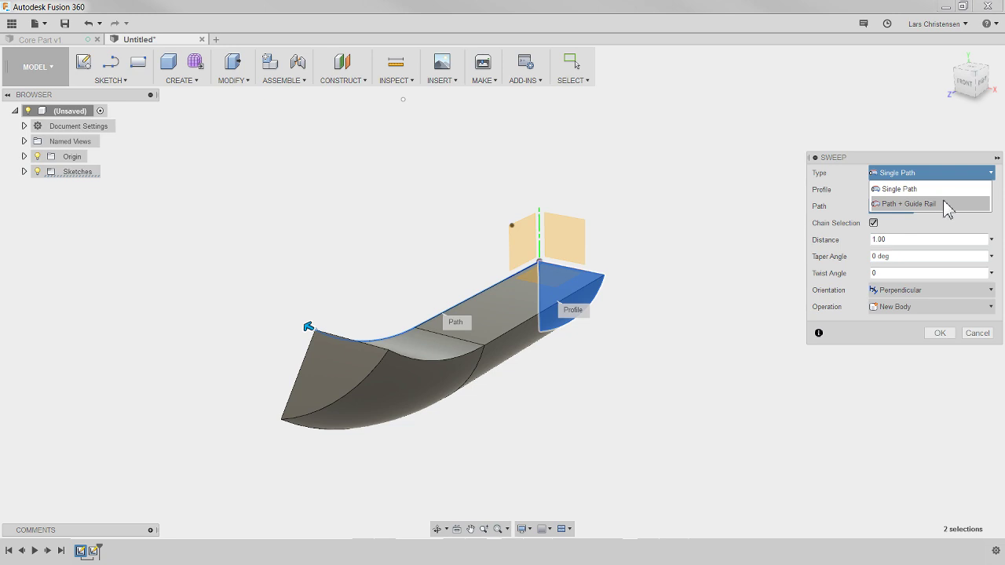
left_click(907, 173)
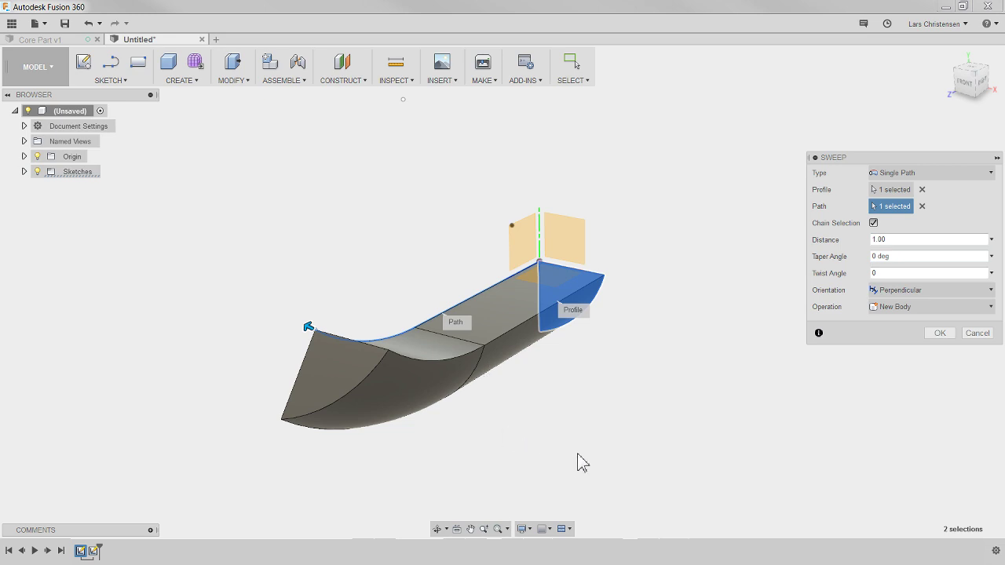
middle_click_drag(578, 461, 913, 337, "shift")
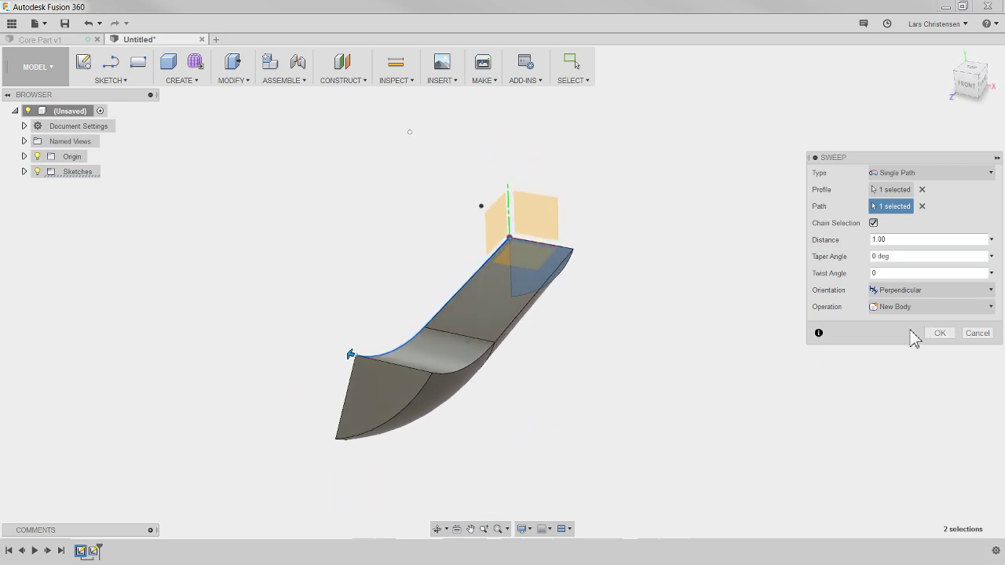
left_click(940, 333)
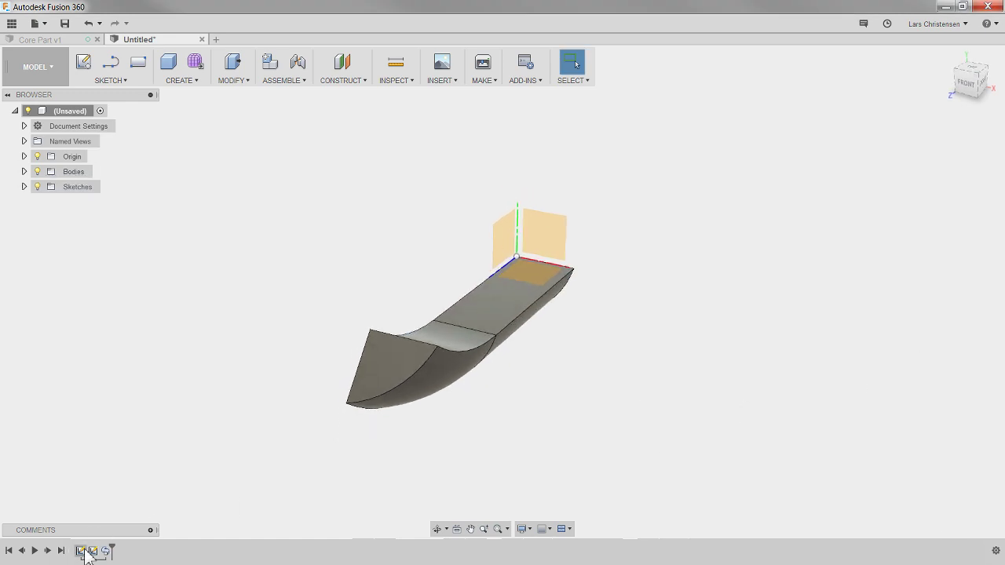
Delete the finished sweep feature from the design, keeping both sketches.
left_click(107, 550)
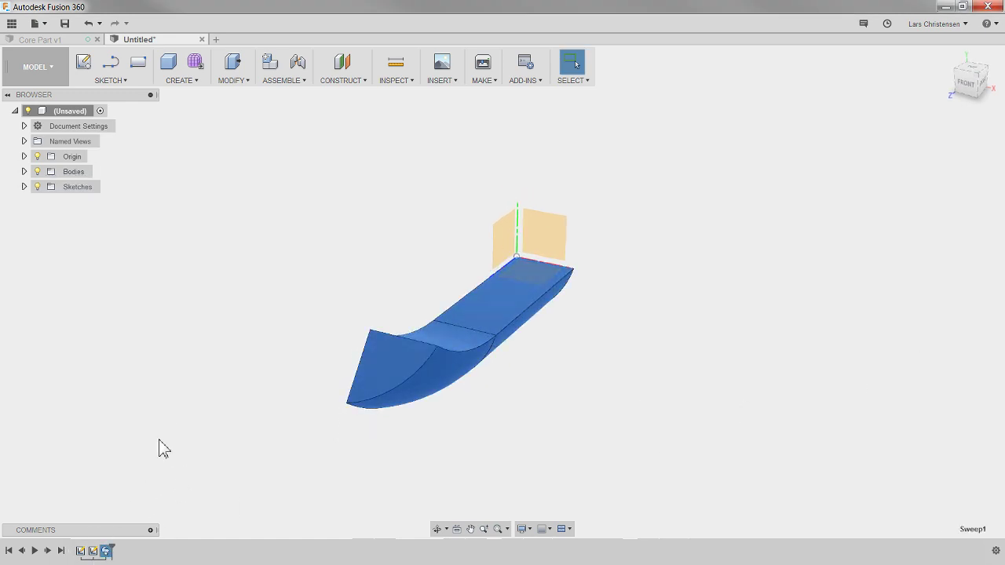
key("Delete")
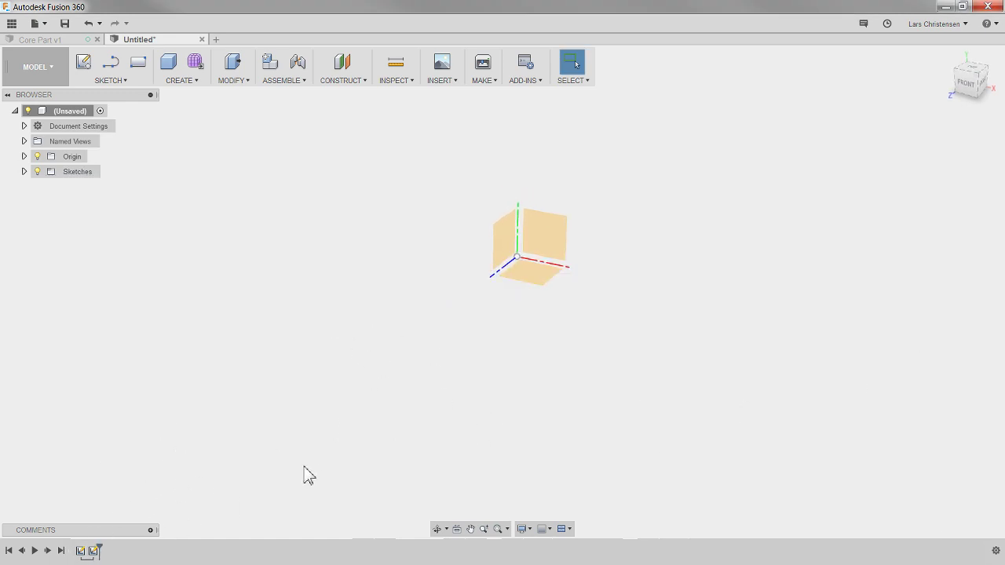
Start a sketch on the horizontal XZ plane and draw a two-point spline slanting from near the X axis toward the Z axis.
middle_click_drag(304, 466, 263, 329, "shift")
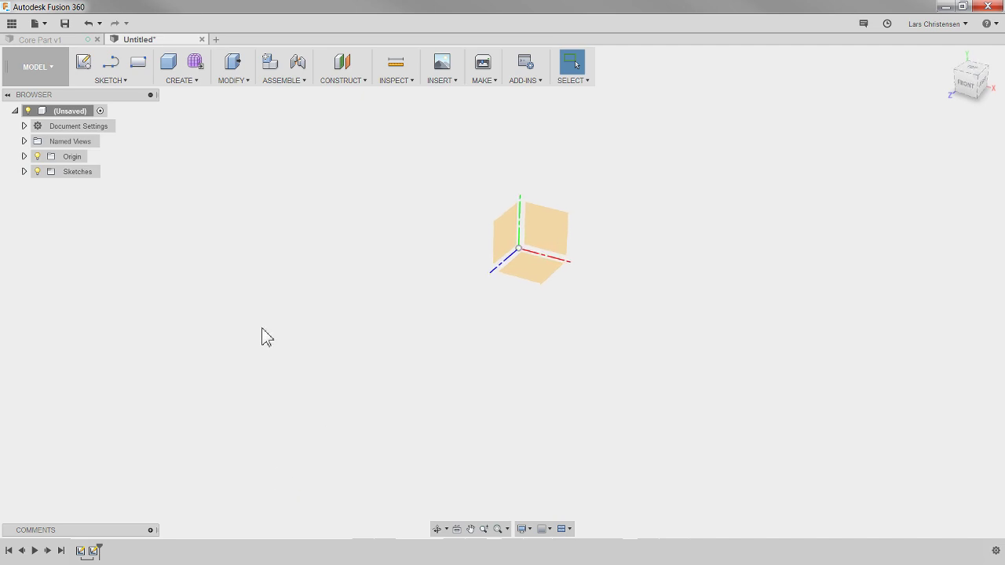
right_click(453, 255)
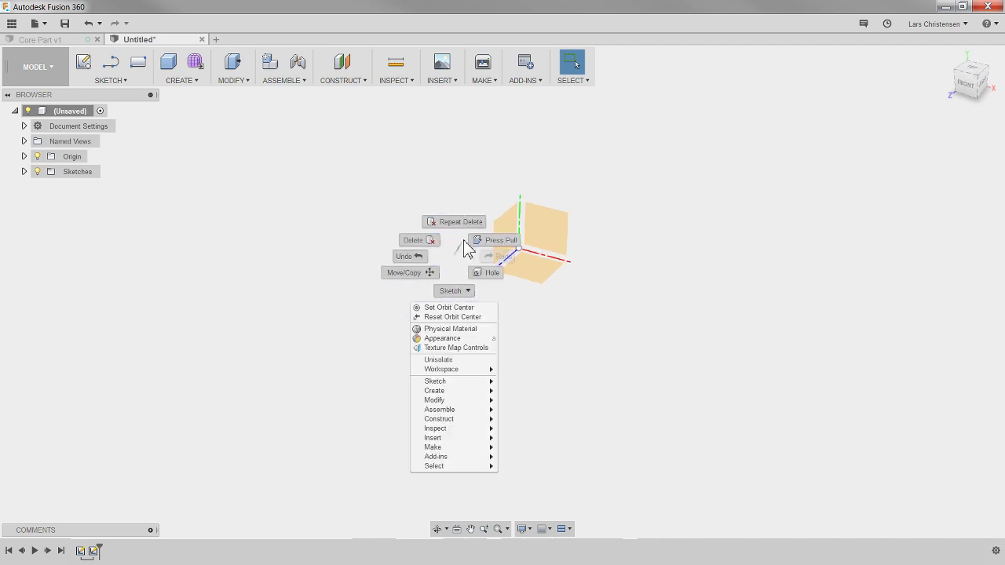
left_click(351, 219)
left_click(84, 64)
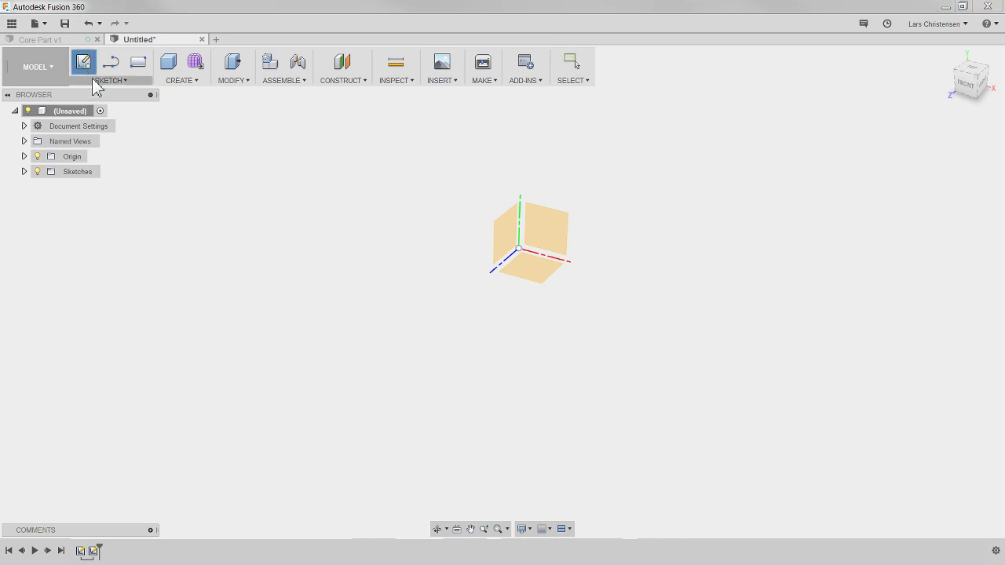
left_click(532, 279)
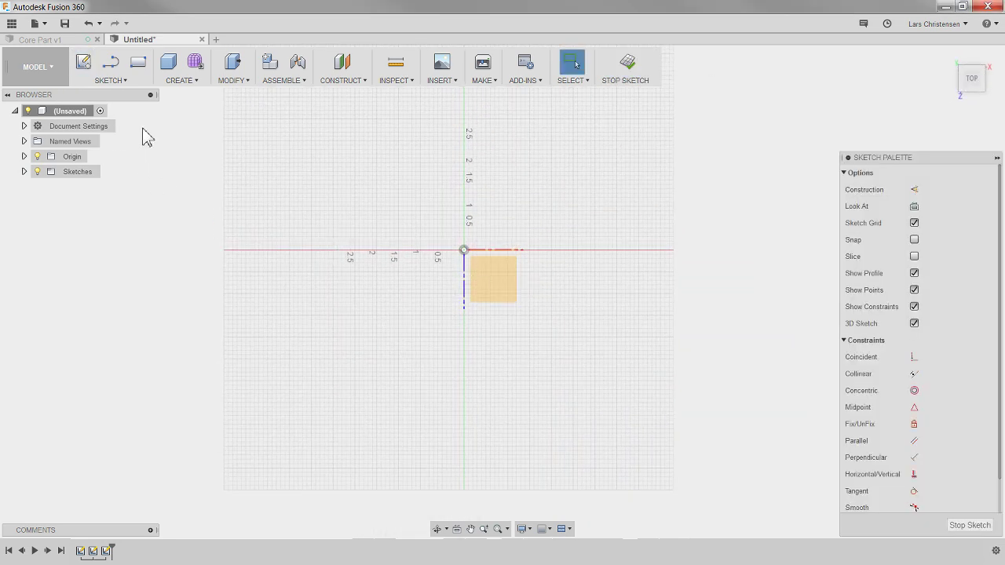
left_click(110, 80)
left_click(116, 197)
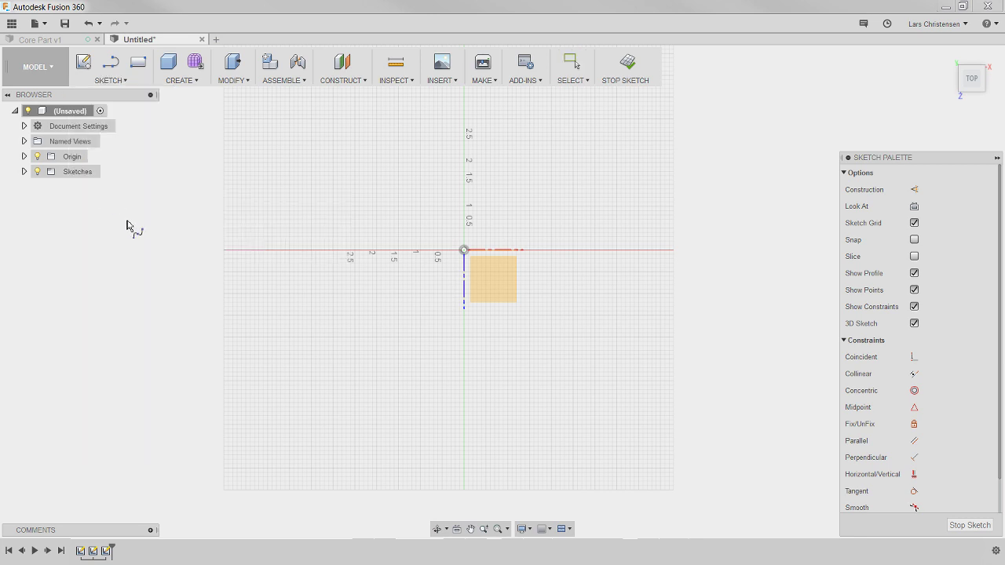
left_click(572, 251)
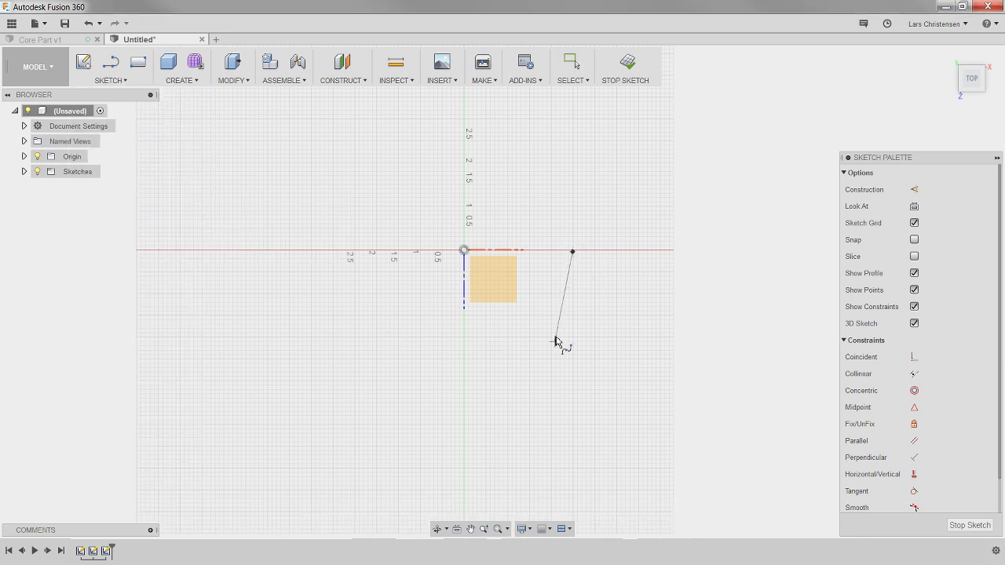
left_click(483, 445)
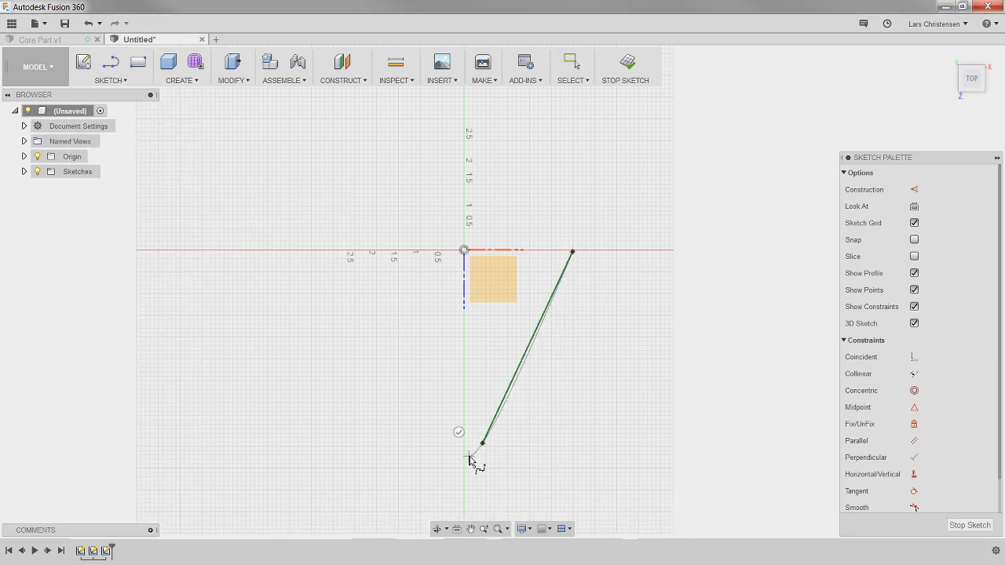
left_click(460, 432)
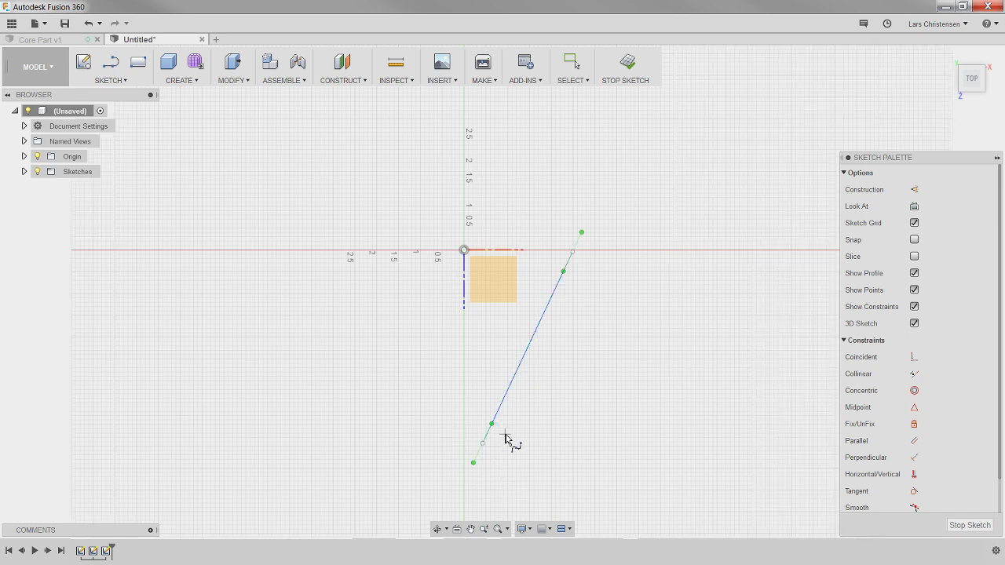
key("Escape")
Bend the spline into a smooth outward curve by adjusting the tangent handles at both of its ends.
left_click_drag(491, 423, 504, 429)
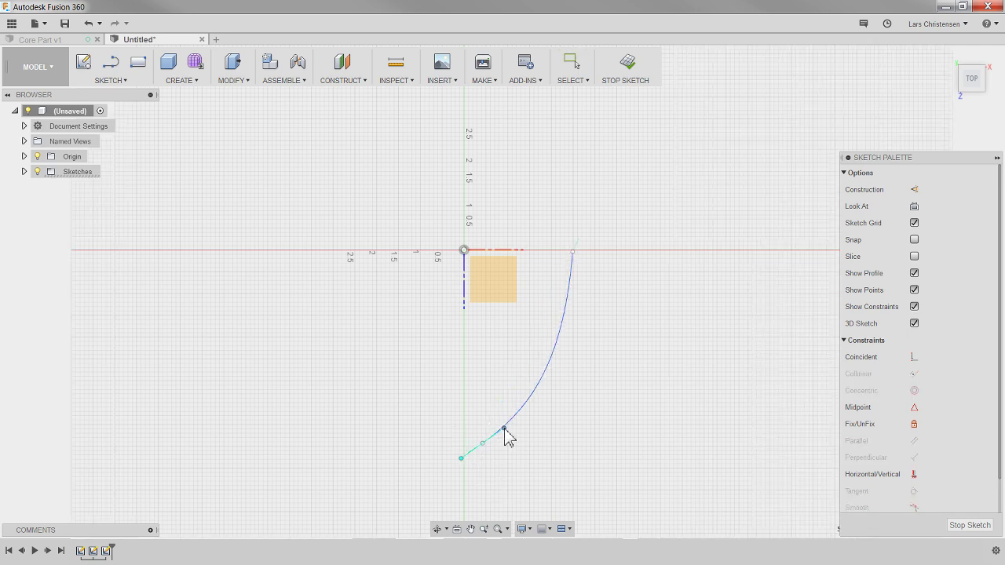
left_click(572, 252)
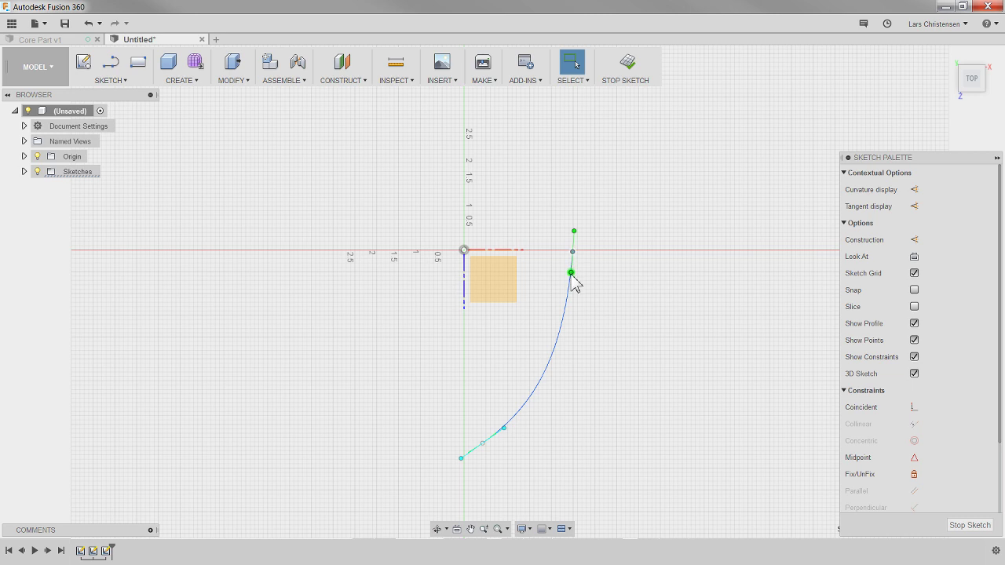
mouse_move(571, 275)
left_mouse_down()
mouse_move(578, 306)
mouse_move(574, 291)
left_mouse_up()
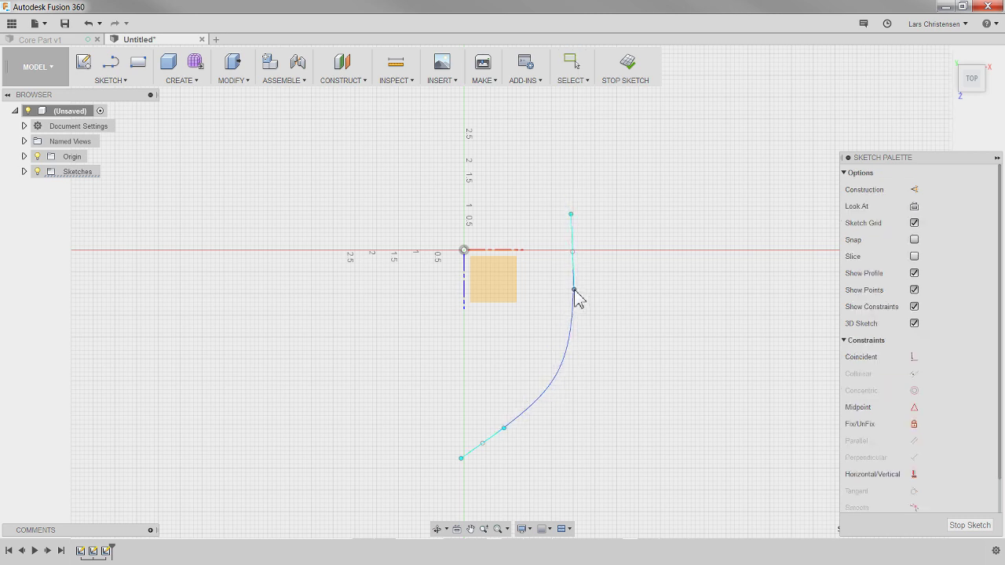
left_click_drag(570, 213, 576, 225)
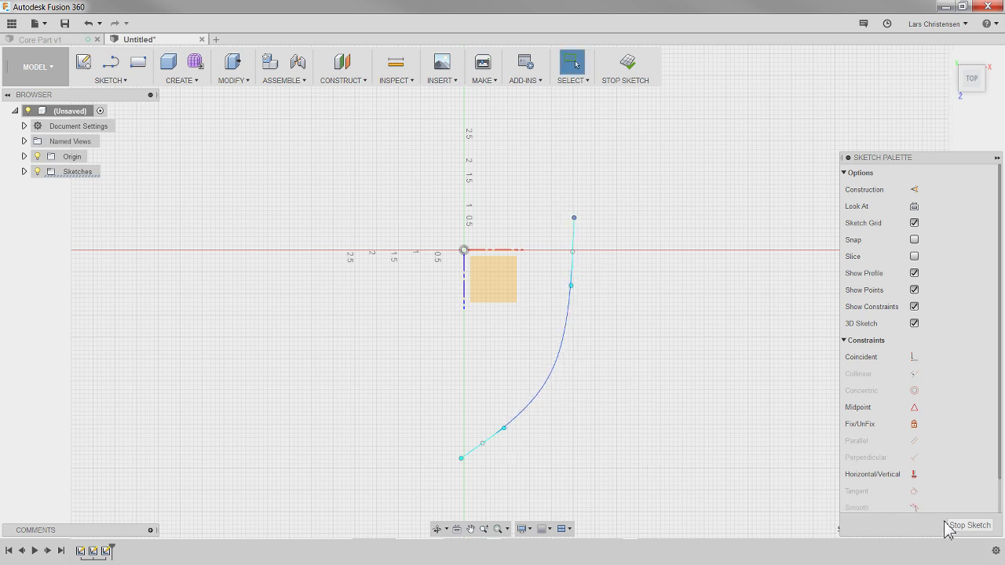
Finish the spline sketch and expand the sketch list, with the profile, path and spline sketches all shown.
left_click(969, 524)
left_click(24, 172)
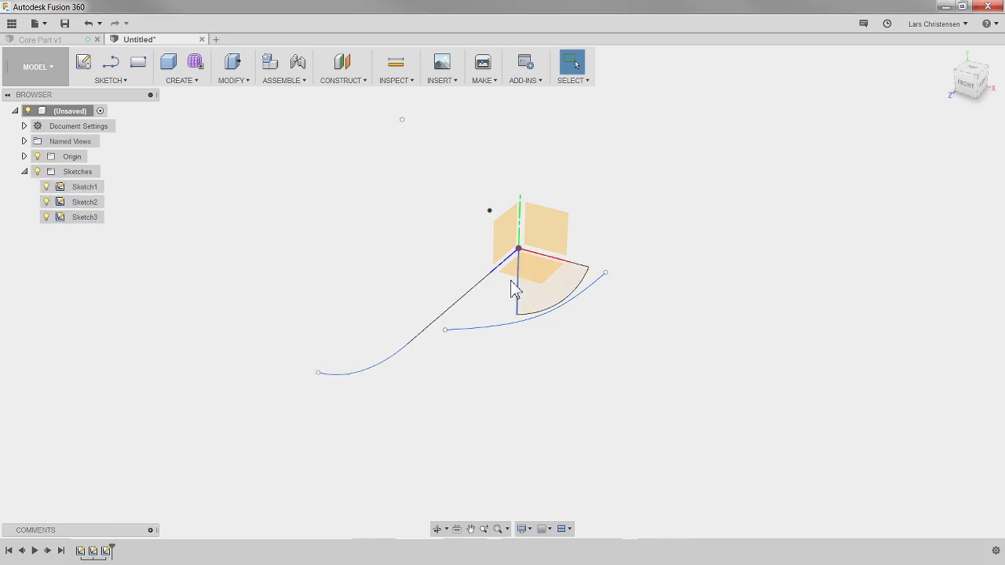
middle_click_drag(511, 285, 518, 326, "shift")
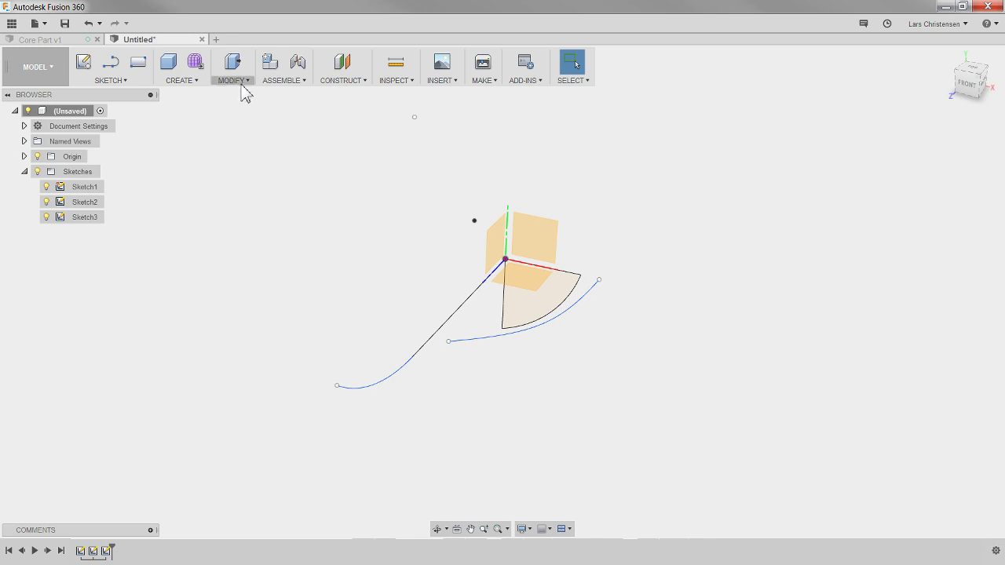
Try a Path + Guide Rail sweep of the wedge profile along the line-and-arc path, using the spline as guide rail.
left_click(186, 81)
left_click(184, 137)
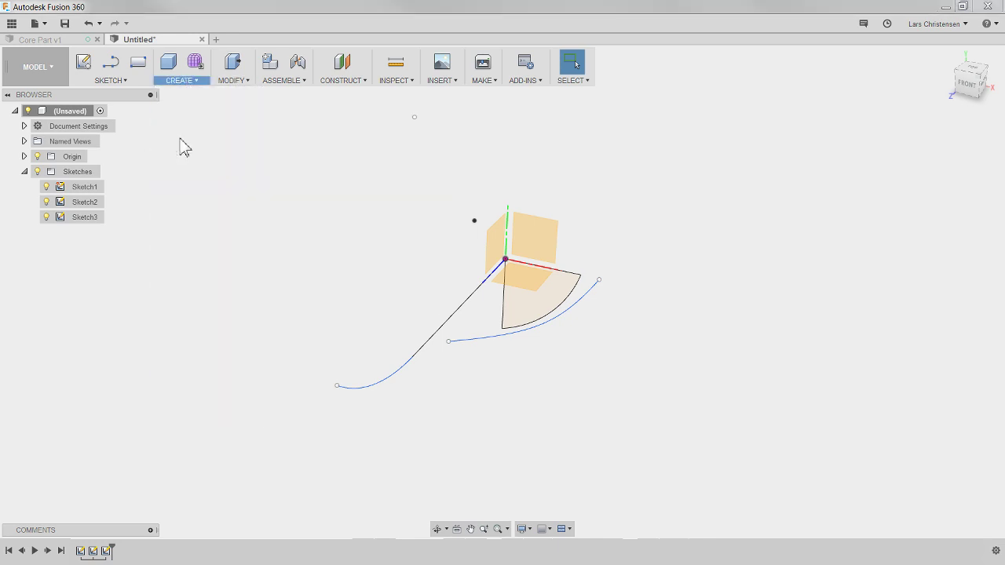
left_click(899, 174)
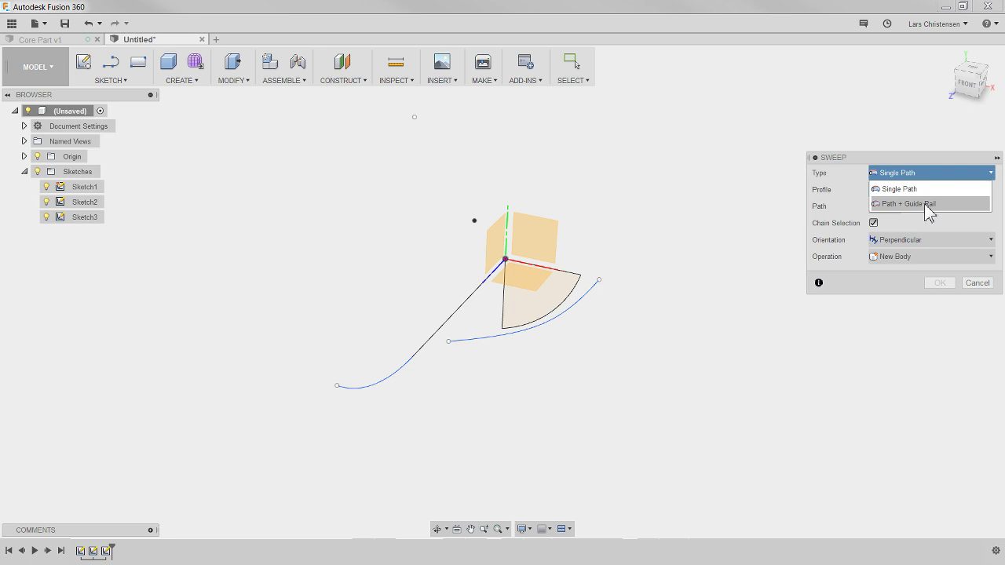
left_click(925, 205)
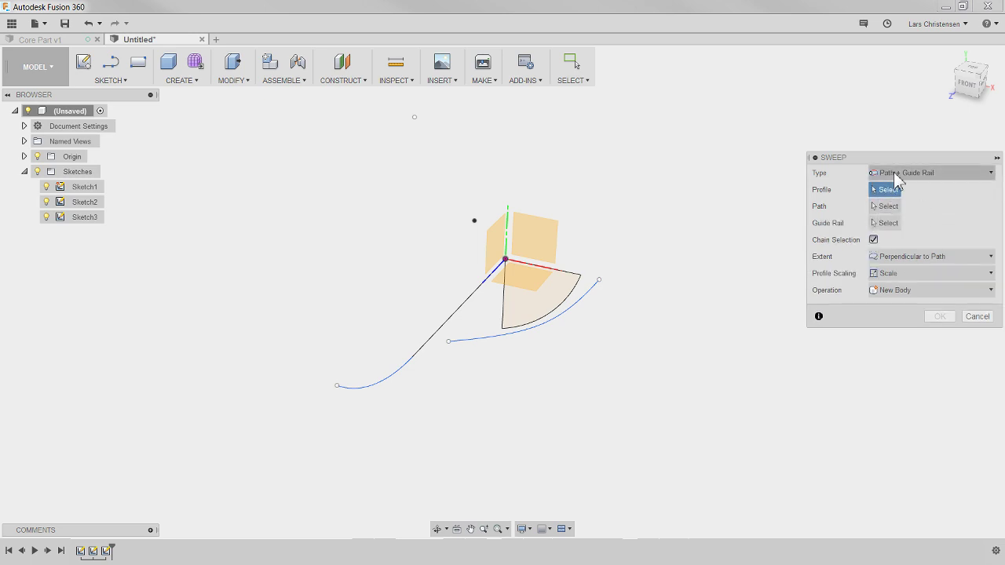
left_click(545, 285)
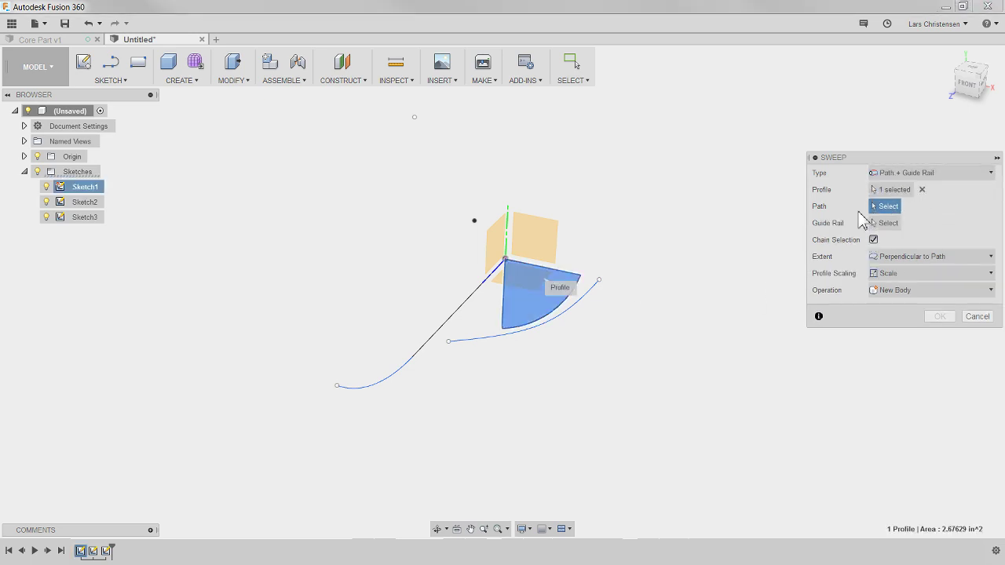
left_click(454, 324)
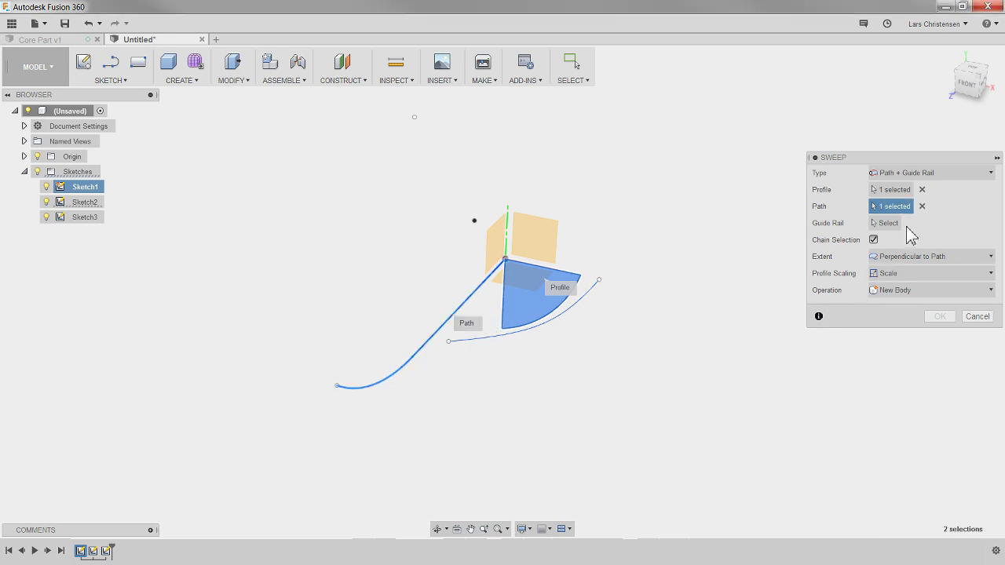
left_click(540, 333)
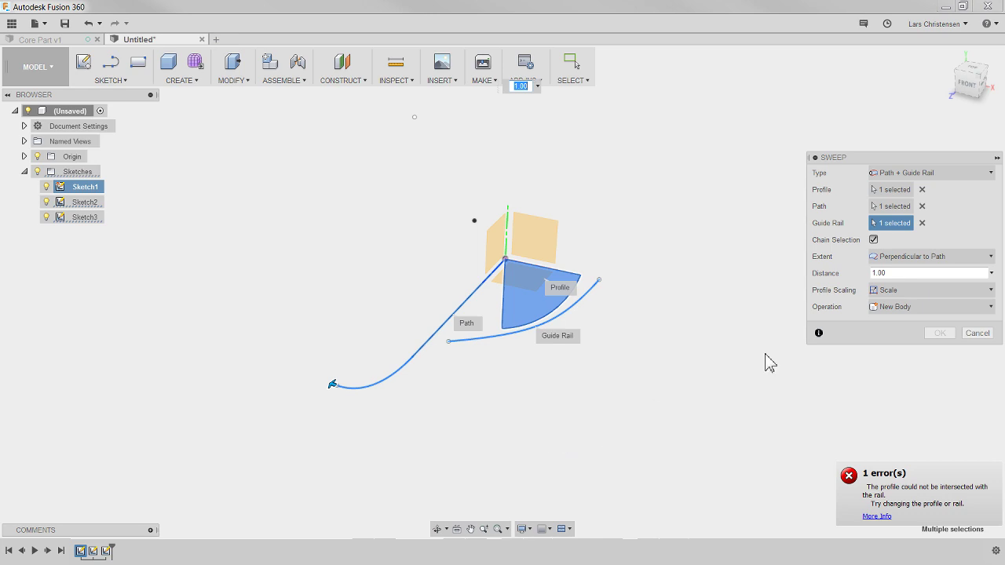
middle_click_drag(769, 363, 431, 414, "shift")
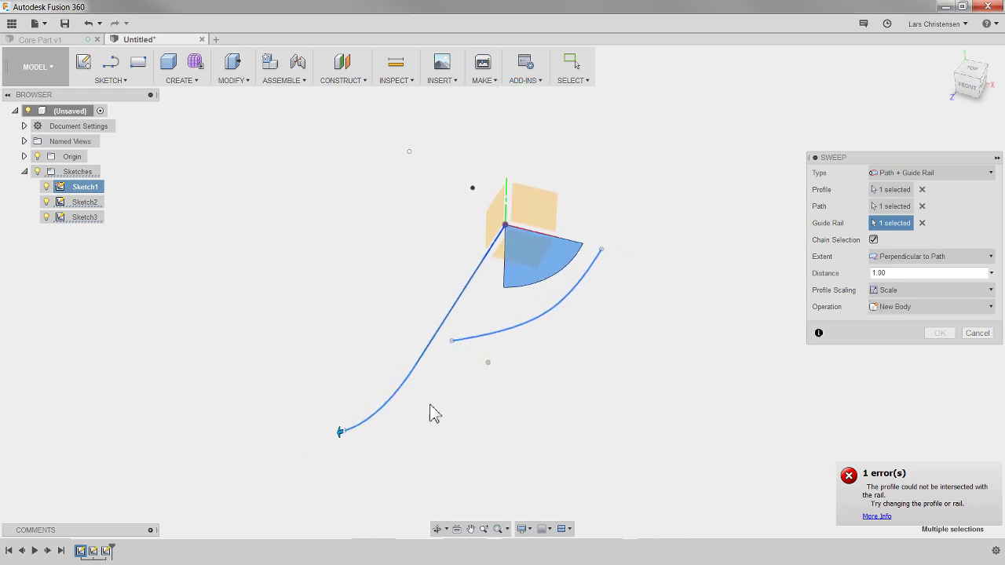
left_click(977, 333)
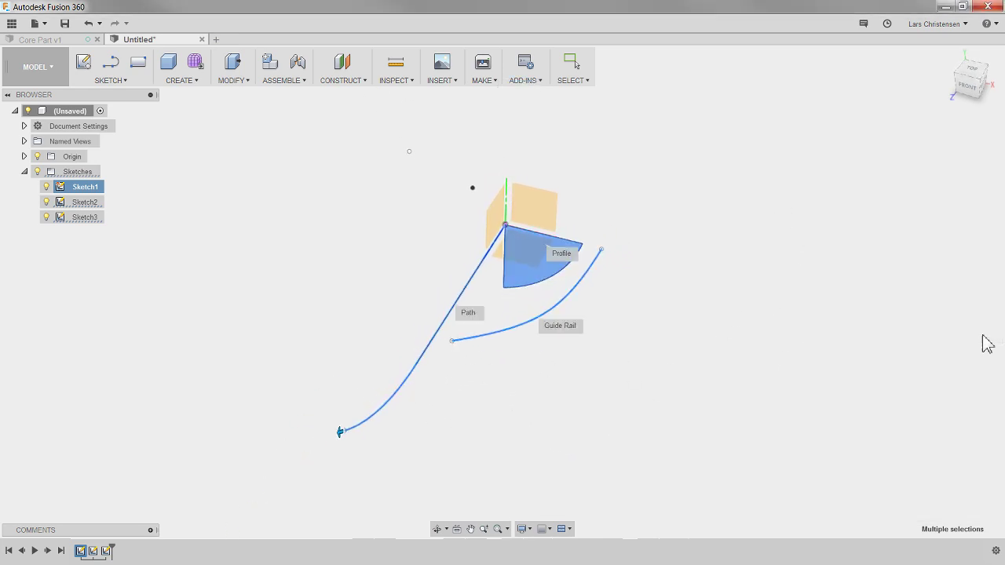
Edit the spline sketch to lengthen the guide curve, moving its far endpoint to nearly level with the path's end, and finish the sketch.
middle_click_drag(500, 385, 24, 475, "shift")
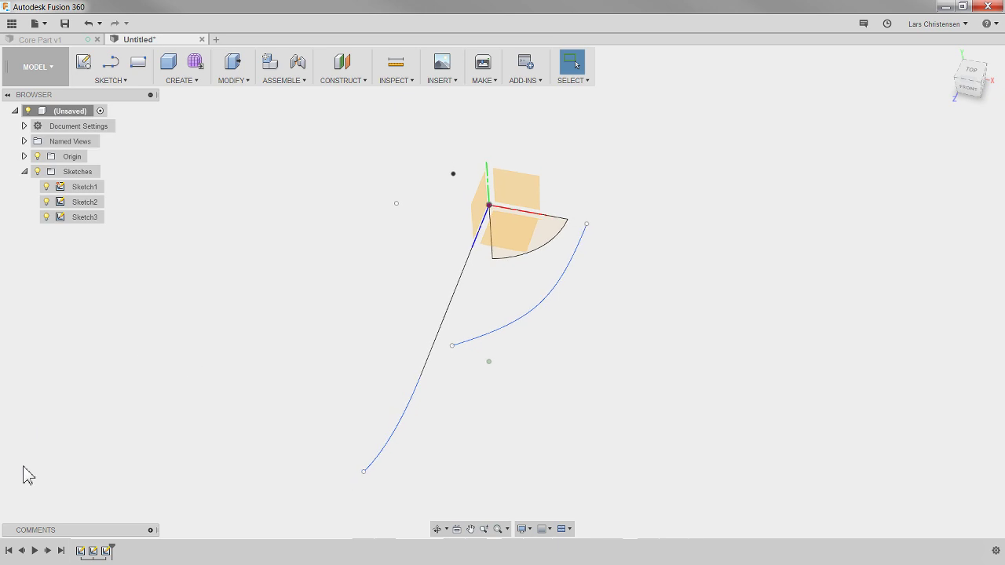
left_click(106, 551)
right_click(107, 543)
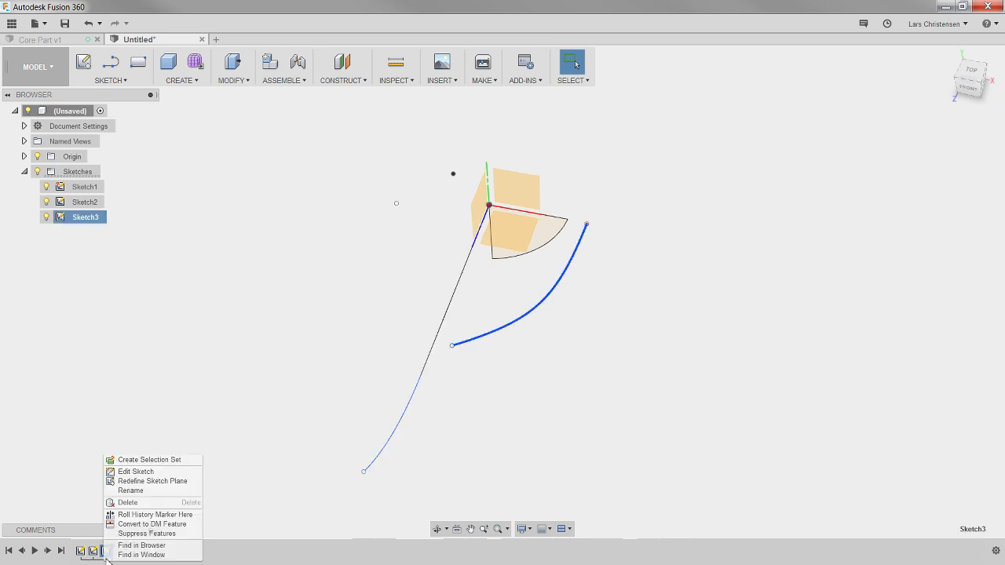
left_click(125, 473)
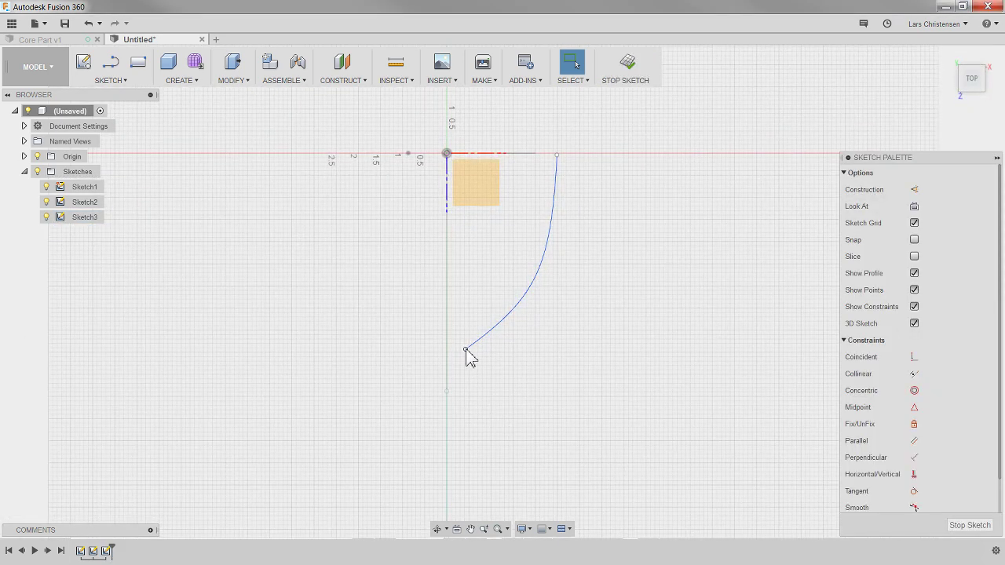
mouse_move(466, 350)
left_mouse_down()
mouse_move(491, 437)
mouse_move(493, 502)
left_mouse_up()
scroll(421, 286, "down", 2)
scroll(446, 355, "down", 2)
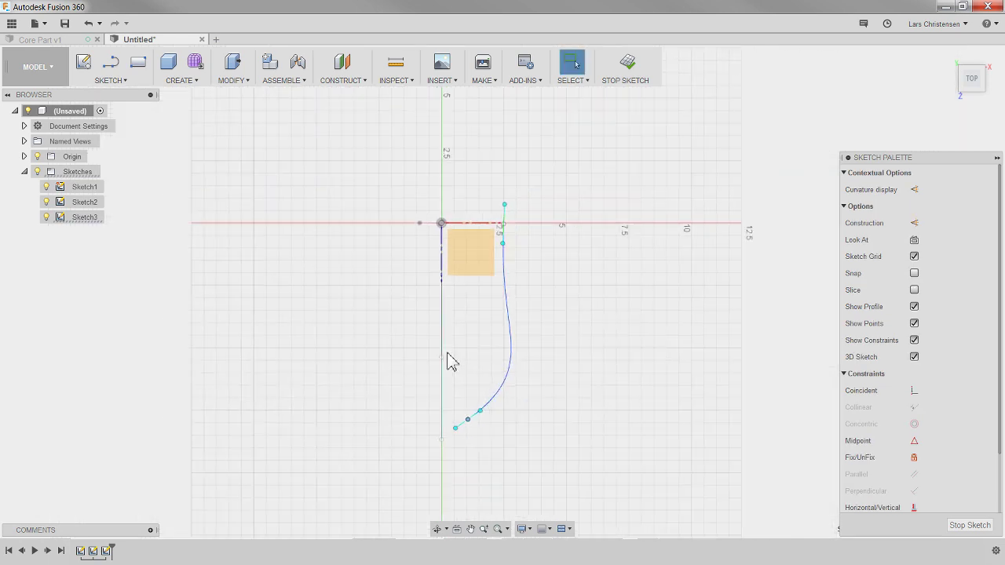
left_click(966, 526)
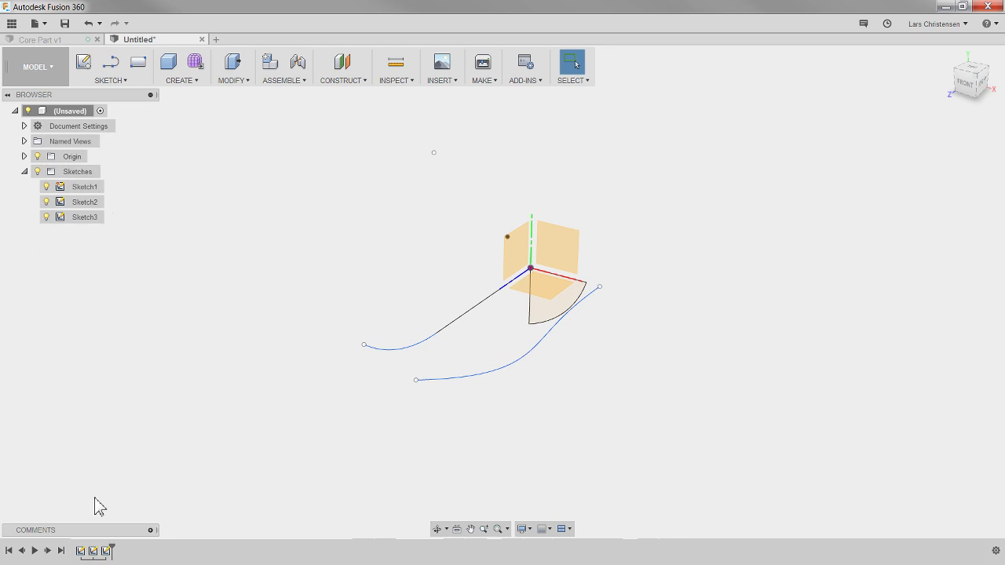
Set up a Path + Guide Rail sweep with the wedge as profile, the line-and-arc chain as path and the lengthened spline as guide rail.
left_click(185, 81)
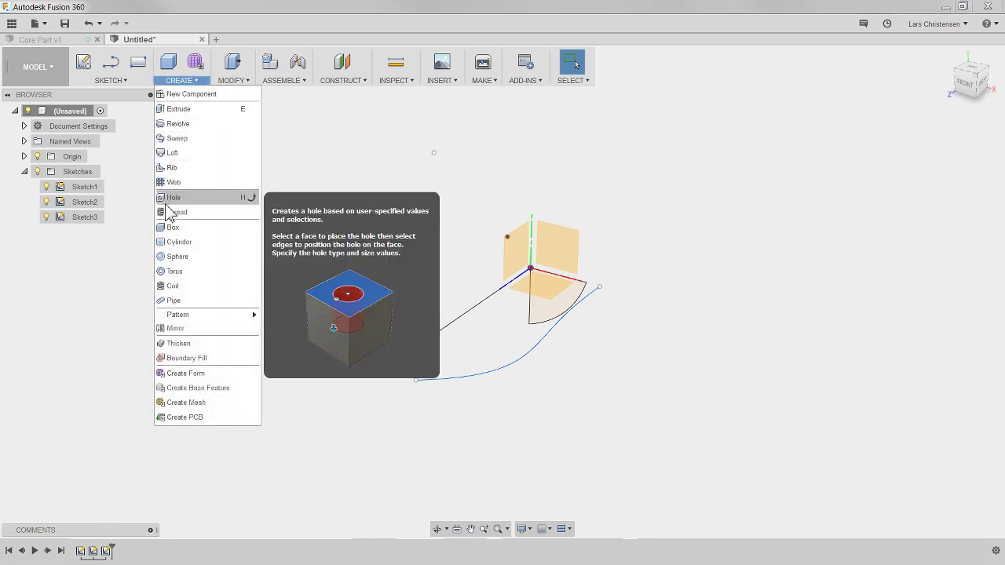
left_click(176, 138)
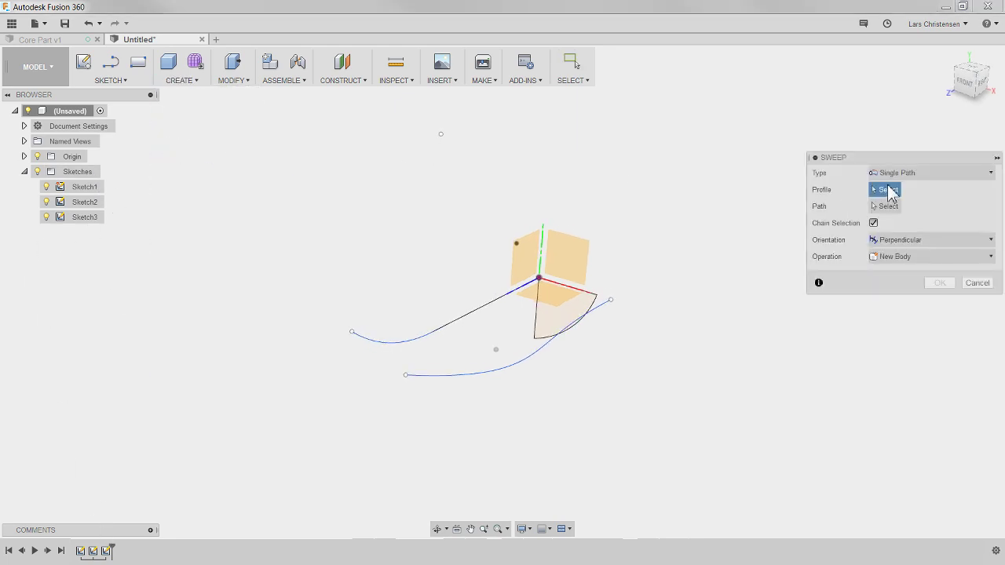
left_click(898, 175)
left_click(903, 204)
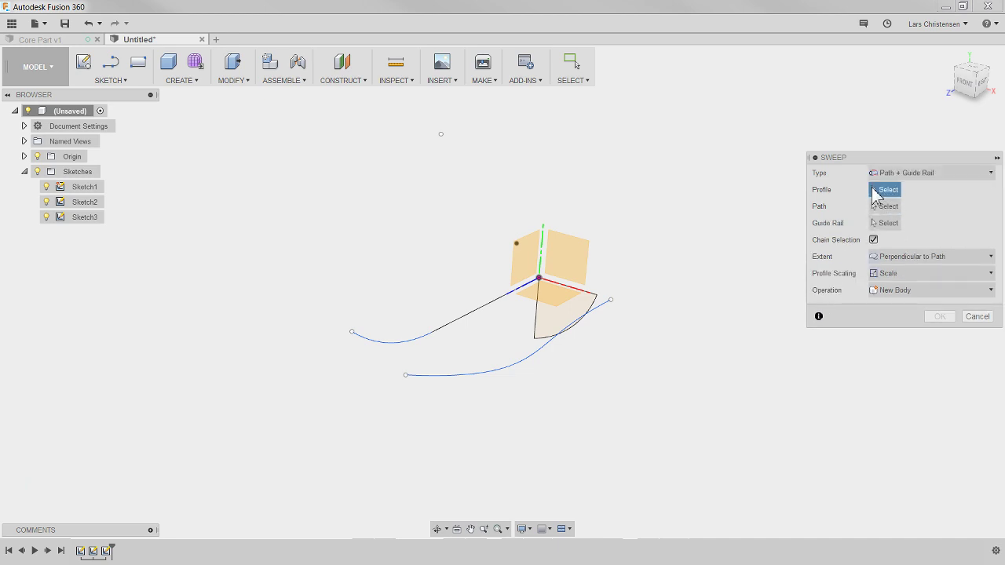
left_click(575, 296)
left_click(884, 207)
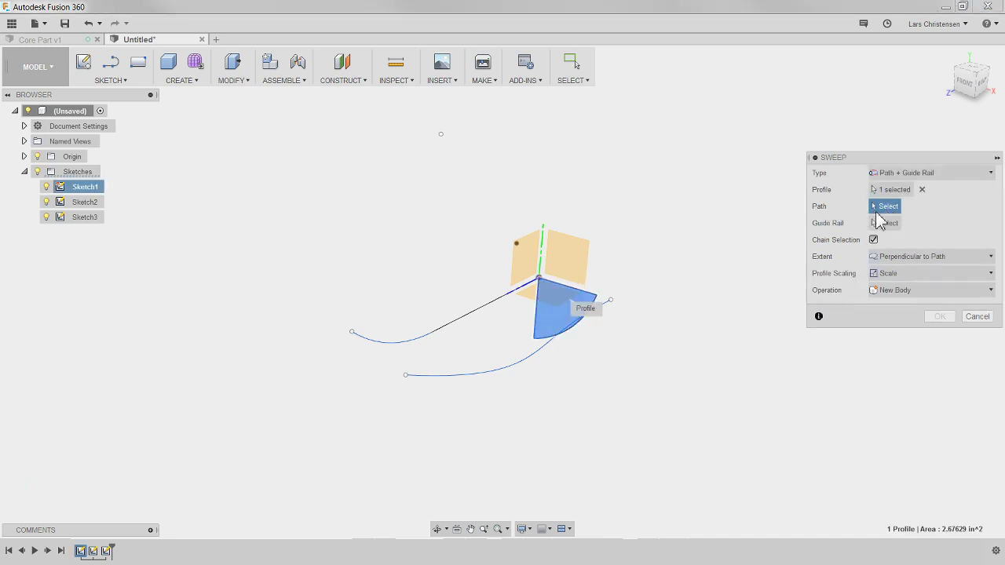
left_click(473, 315)
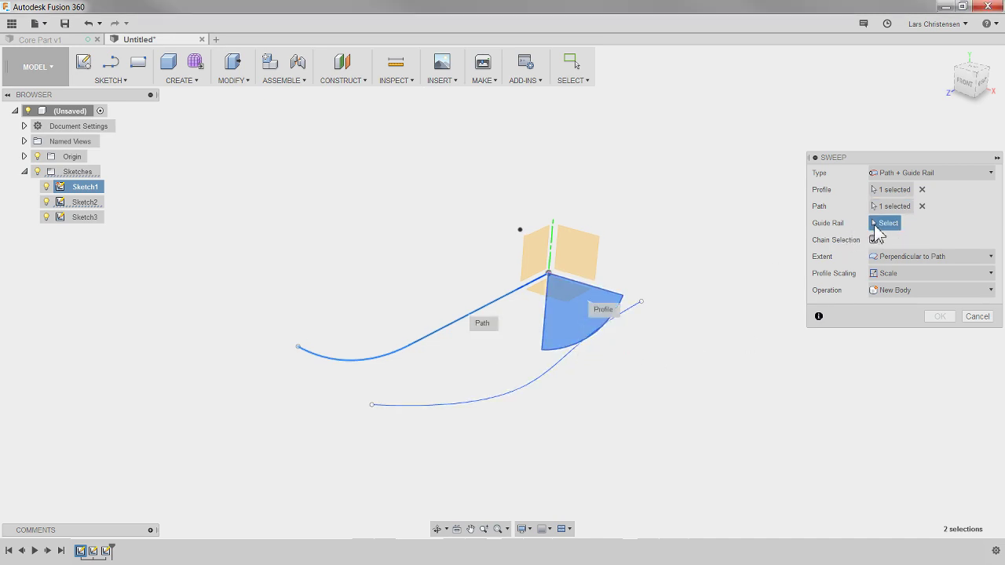
left_click(551, 375)
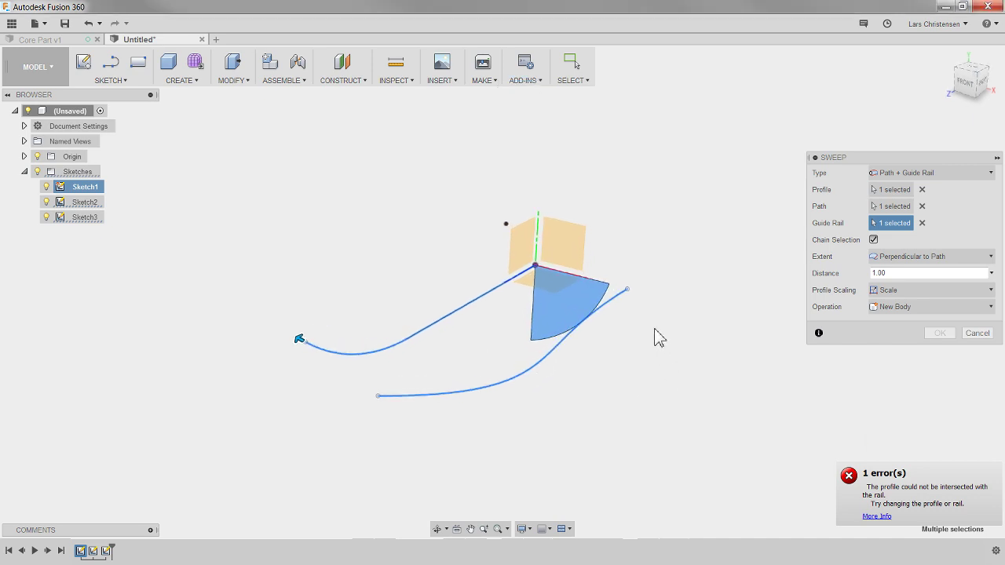
Try the Perpendicular to Path and Full Extents options on the guide-rail sweep, and cancel the command.
middle_click_drag(971, 334, 965, 265, "shift")
left_click(964, 259)
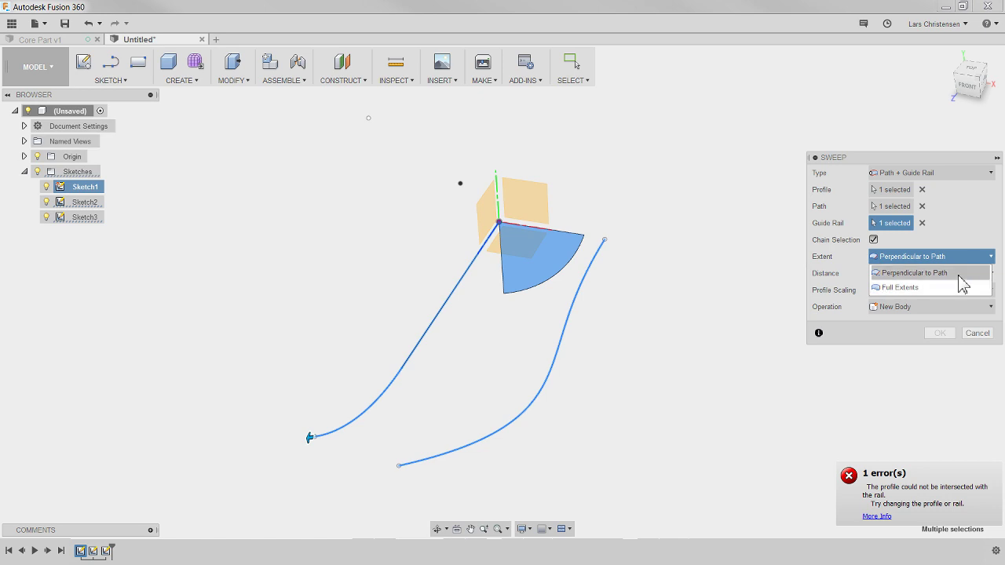
left_click(959, 274)
left_click(926, 259)
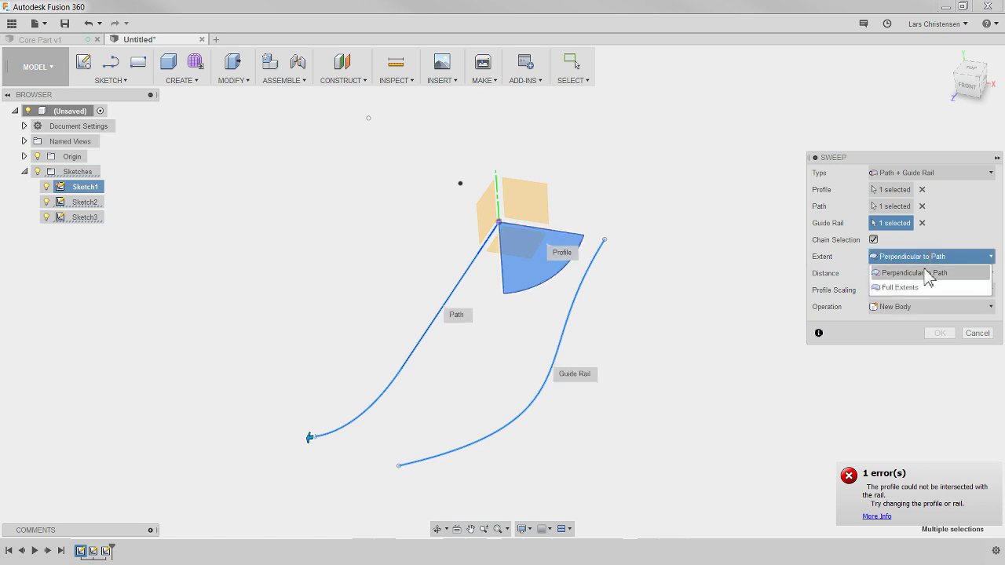
left_click(903, 288)
left_click(923, 257)
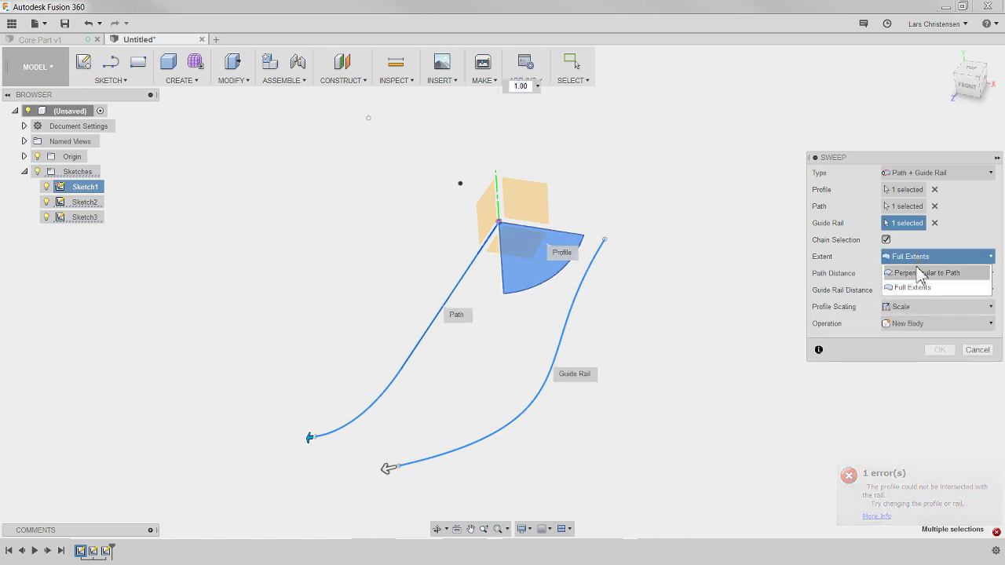
left_click(920, 273)
left_click(975, 350)
Edit the spline sketch and move the guide curve's endpoint nearest the profile farther outward from the origin.
middle_click_drag(726, 278, 656, 212, "shift")
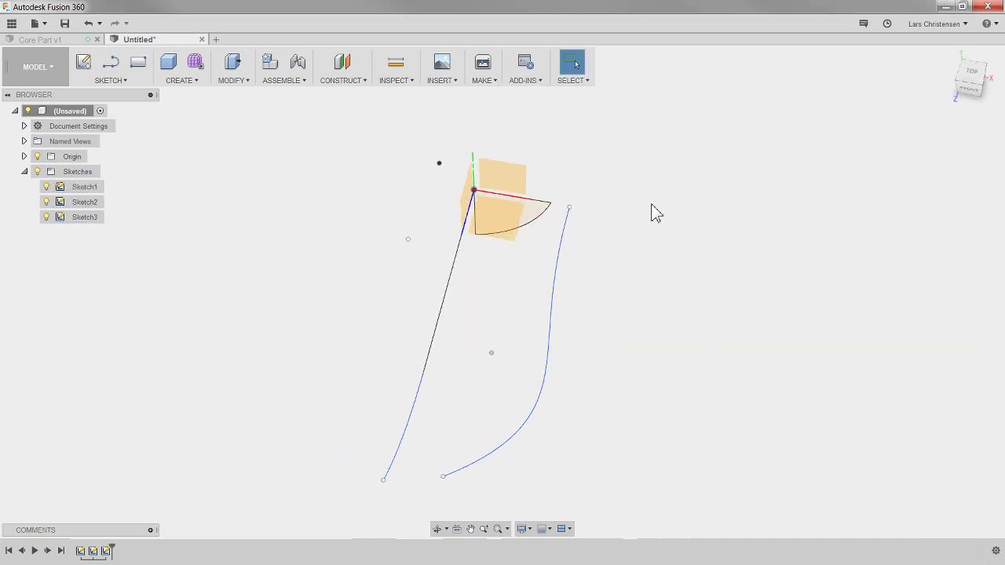
right_click(106, 550)
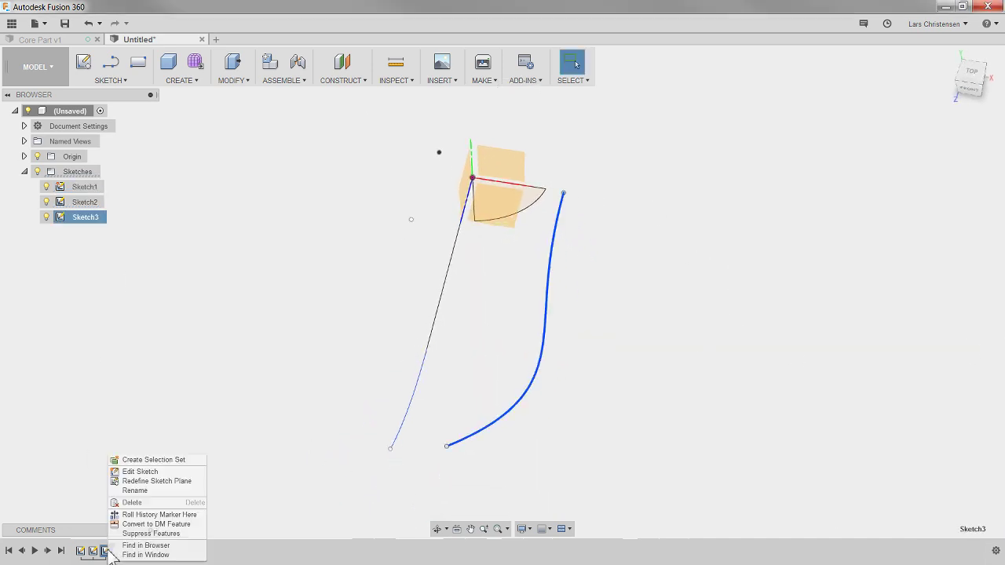
left_click(140, 472)
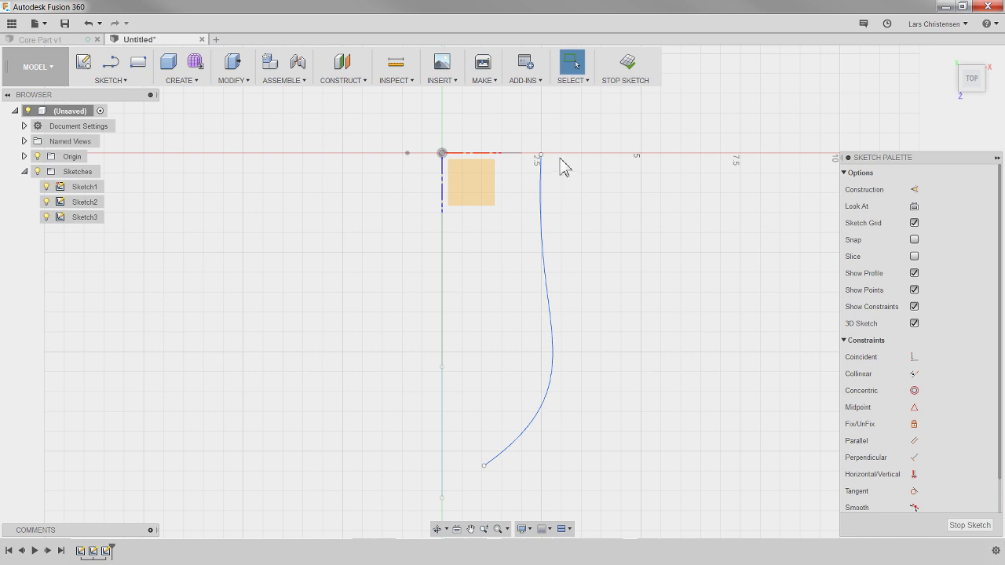
mouse_move(541, 154)
left_mouse_down()
mouse_move(554, 154)
mouse_move(556, 169)
left_mouse_up()
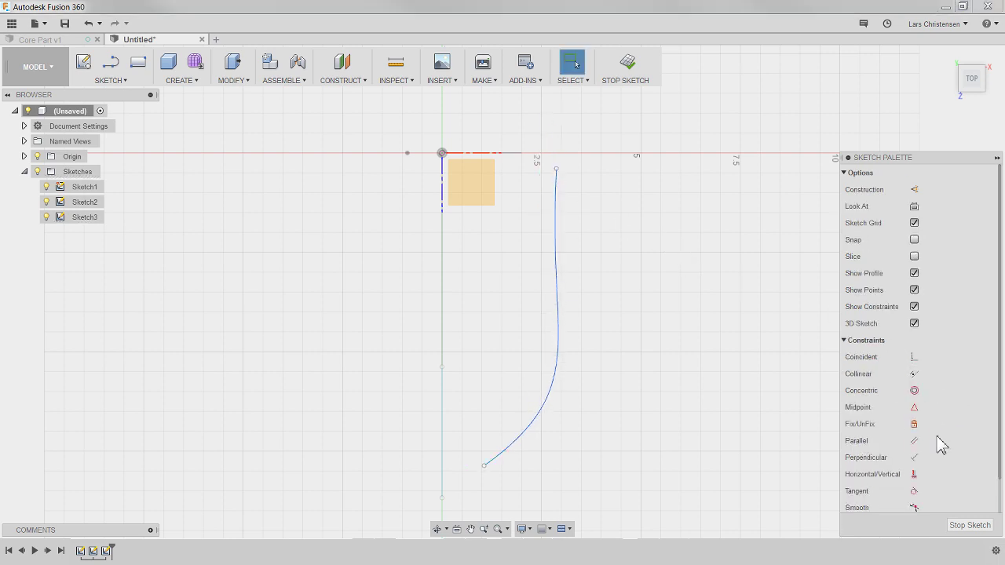
Align the spline's near endpoint horizontally with the origin, move its far endpoint to about X 1.76, Z 8.77 in, and finish the sketch.
left_click(914, 474)
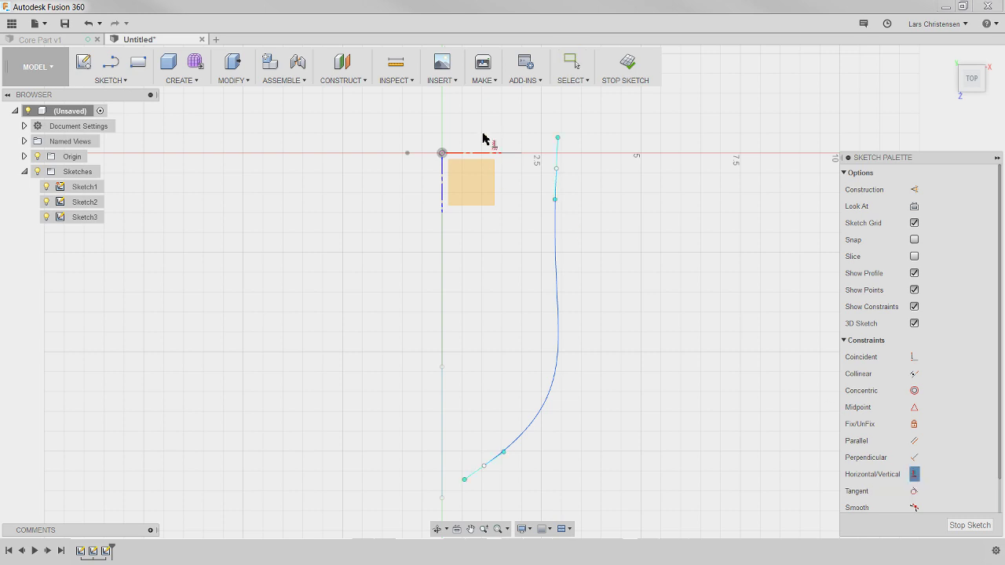
left_click(441, 154)
left_click(555, 168)
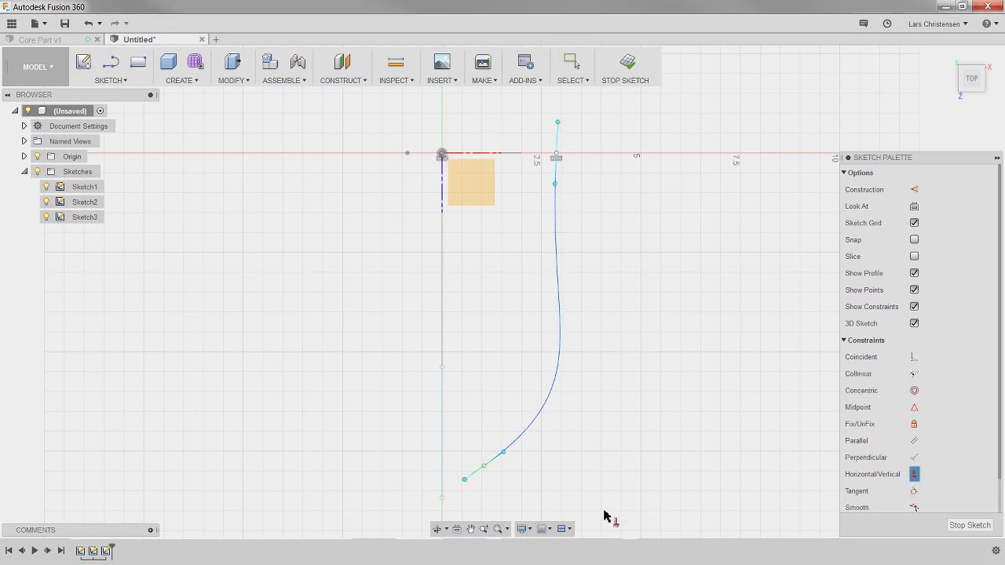
key("Escape")
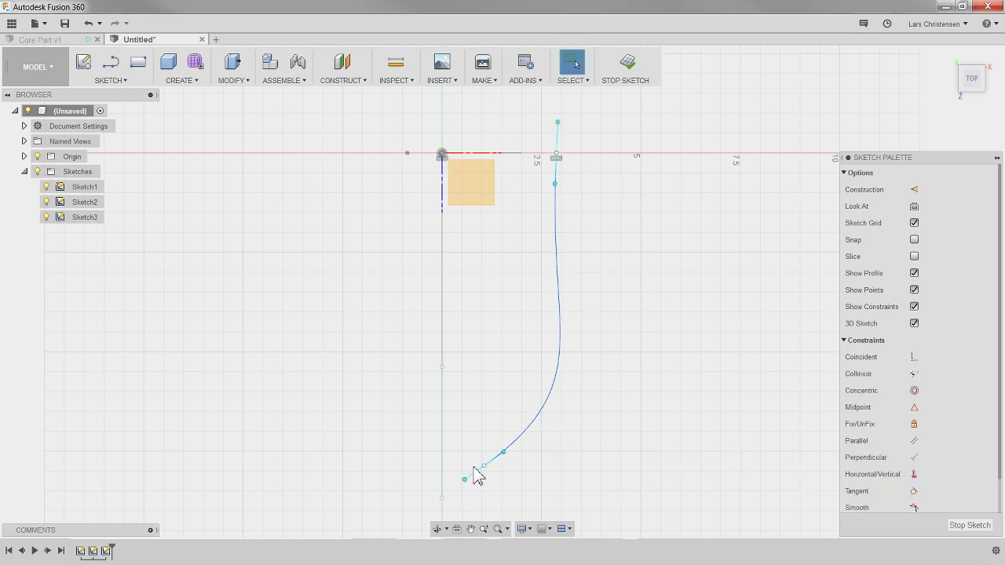
left_click_drag(485, 465, 511, 501)
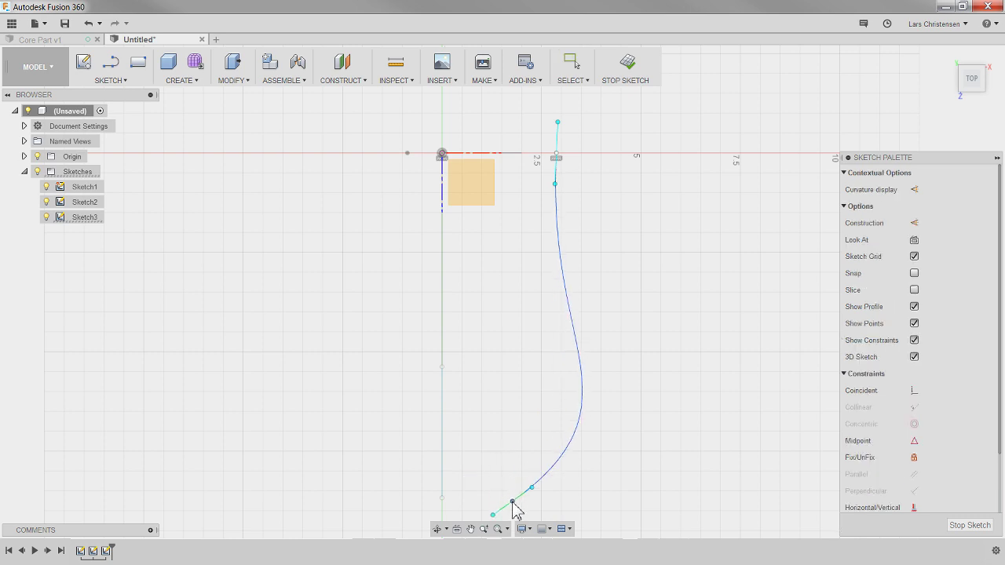
left_click(987, 526)
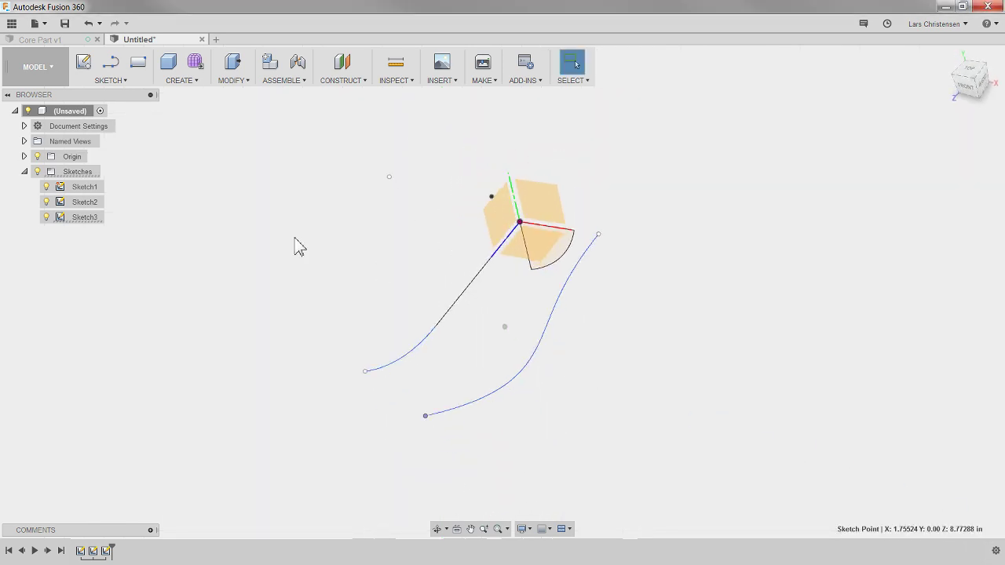
Set up a Path + Guide Rail sweep using the wedge as profile, the line-and-arc chain as path and the reshaped spline as guide rail.
left_click(184, 82)
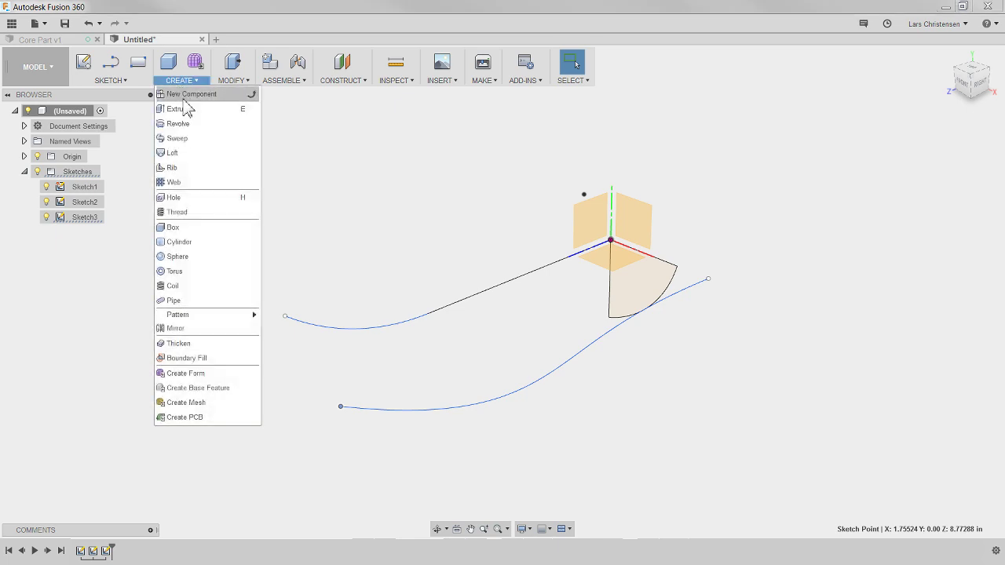
left_click(193, 139)
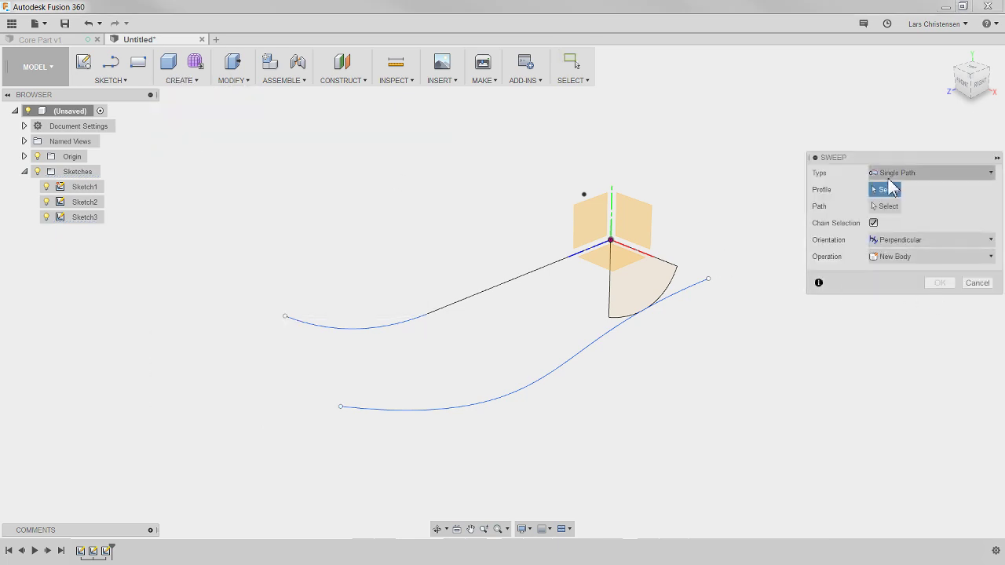
left_click(894, 174)
left_click(907, 206)
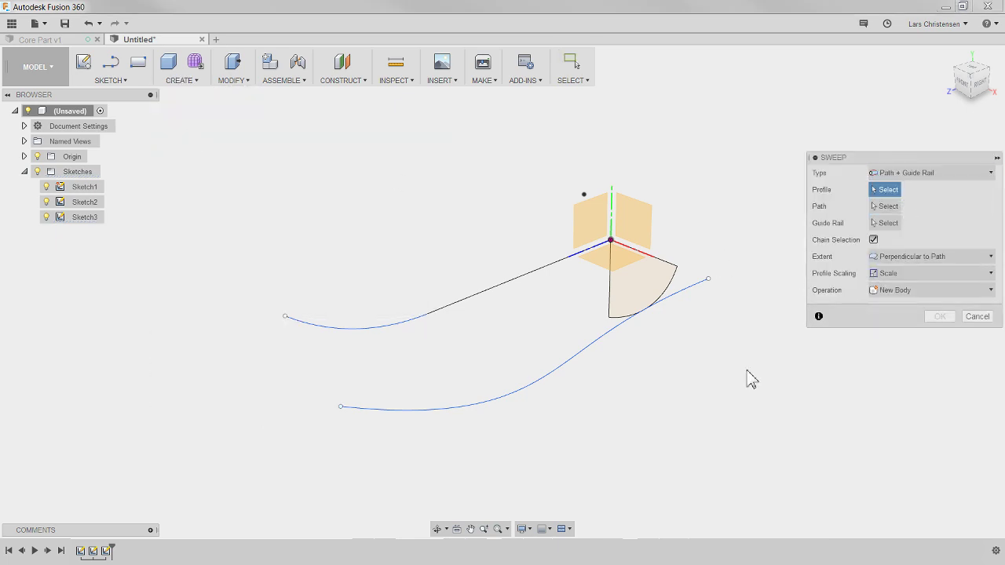
left_click(640, 298)
left_click(883, 206)
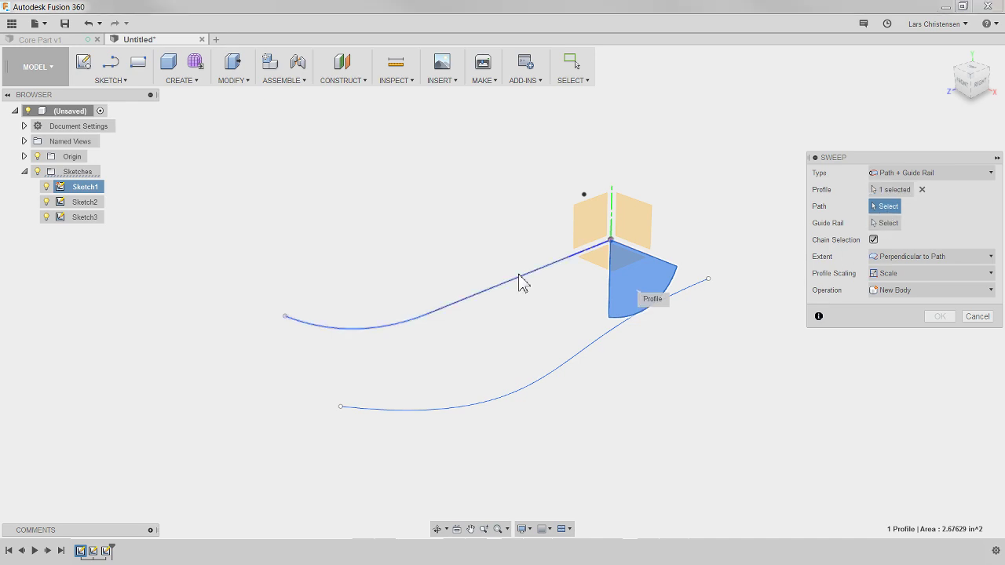
left_click(516, 282)
left_click(885, 223)
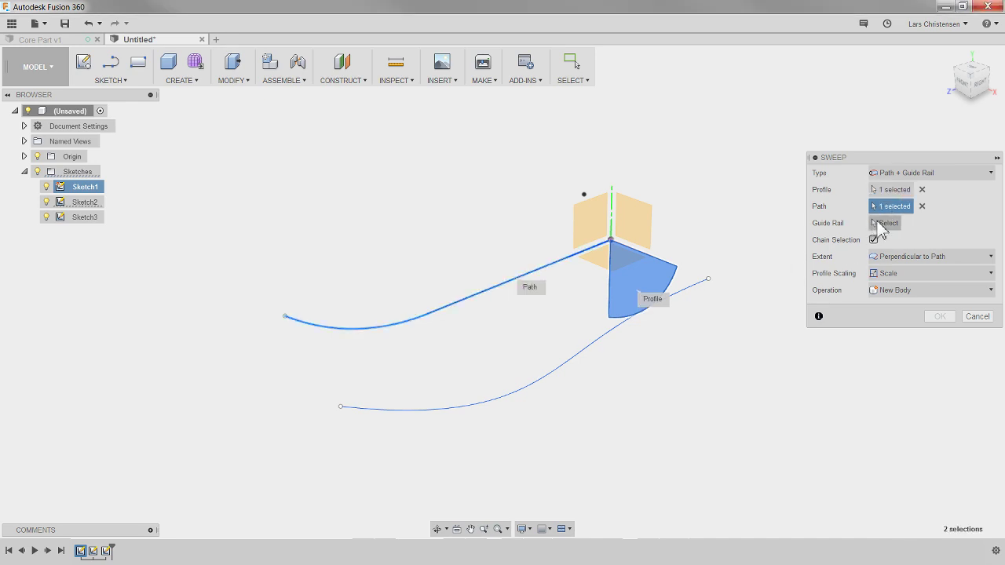
left_click(577, 365)
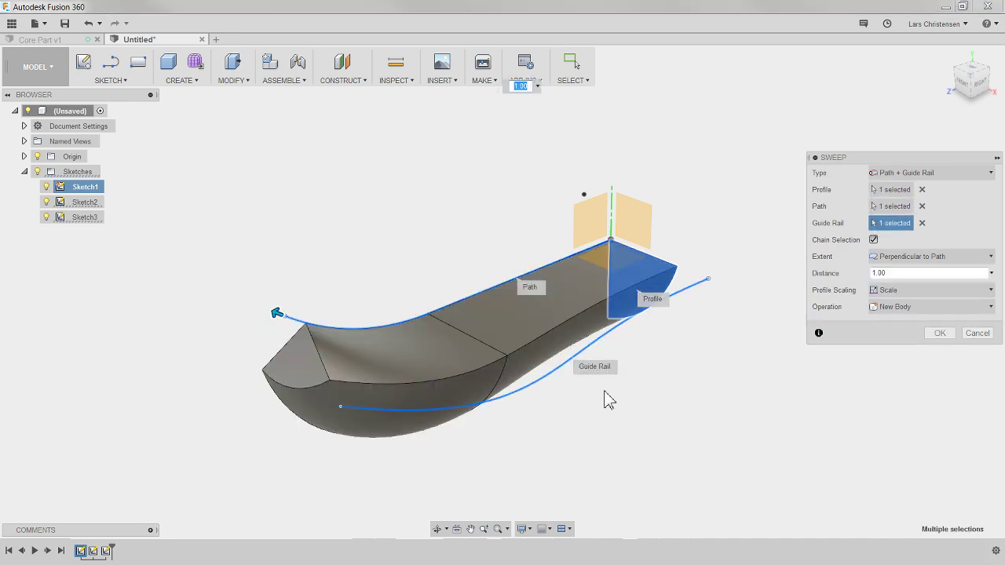
Compare the sweep preview with the guide rail from the top, side and underneath, and create the sweep as a new body.
middle_click_drag(575, 407, 868, 258, "shift")
left_click(973, 72)
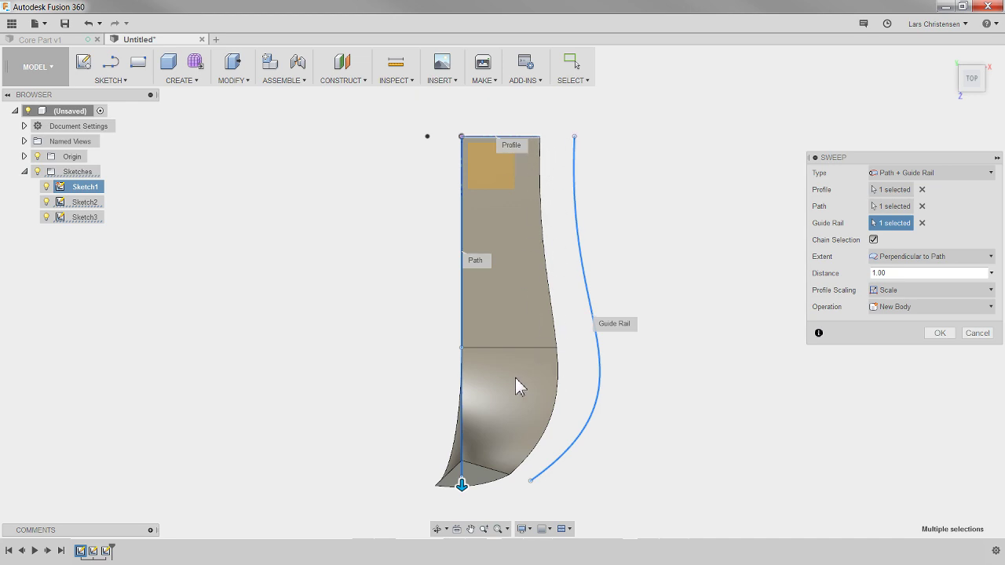
middle_click_drag(524, 430, 366, 316, "shift")
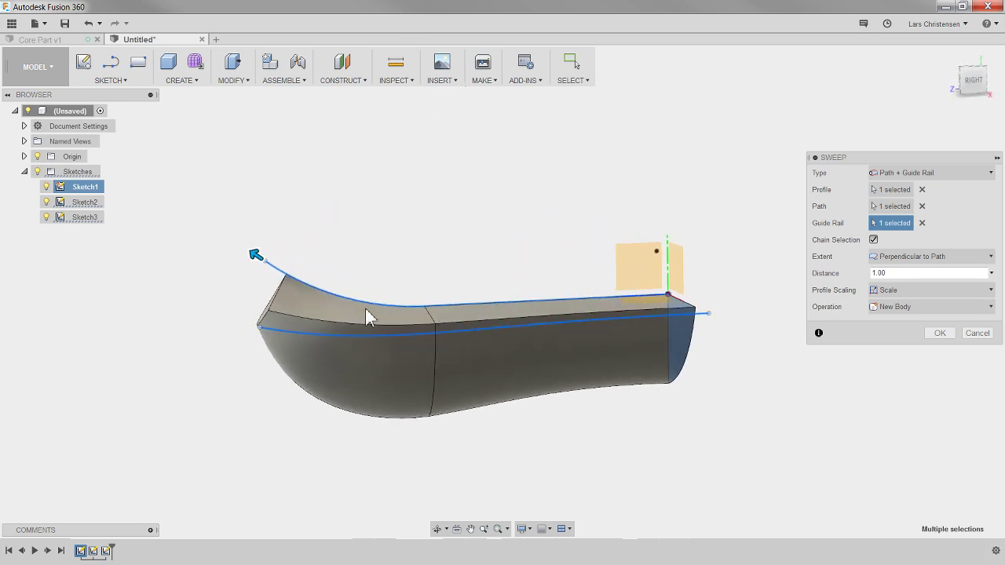
middle_click_drag(219, 259, 306, 263, "shift")
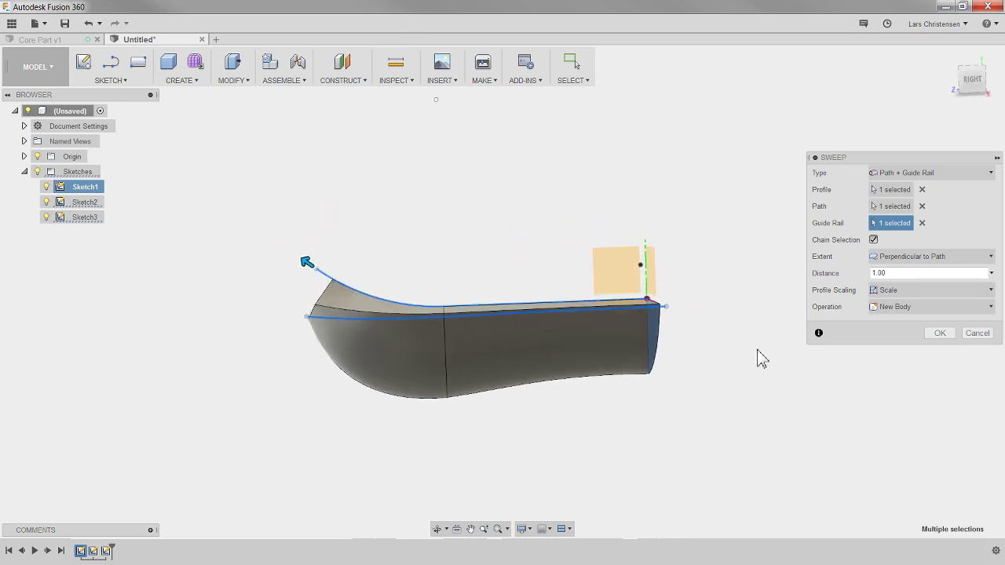
middle_click_drag(758, 354, 922, 177, "shift")
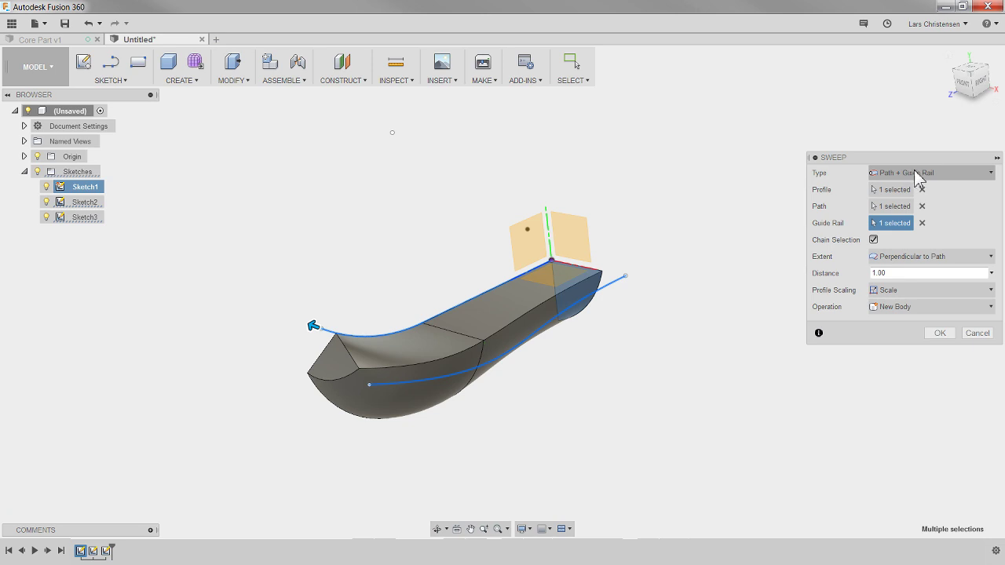
middle_click_drag(652, 323, 532, 360, "shift")
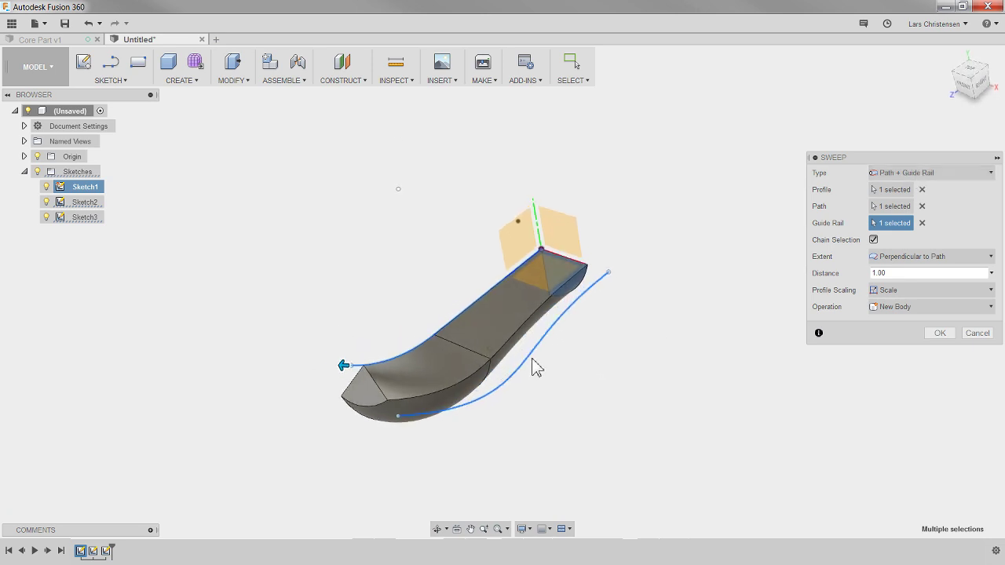
left_click(971, 74)
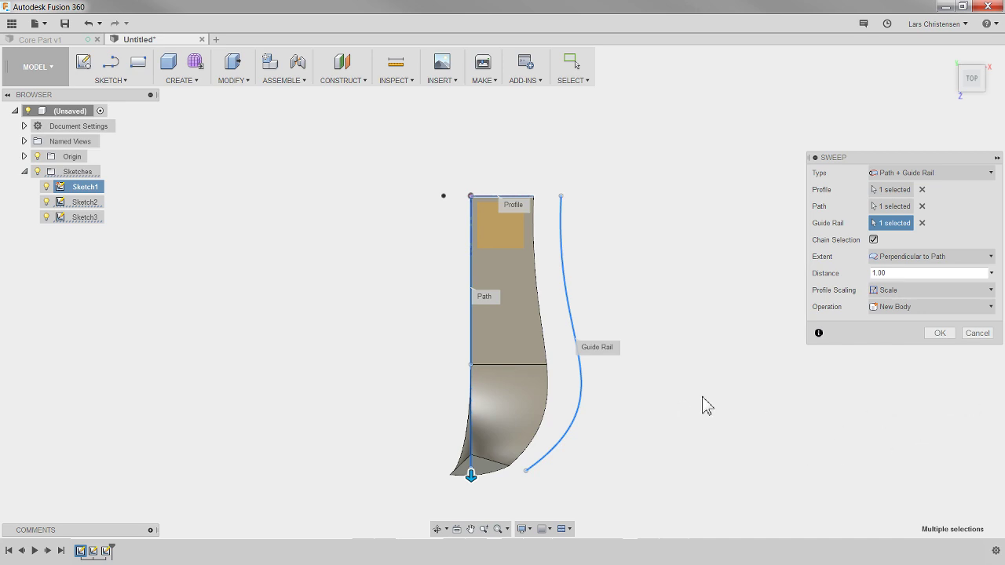
middle_click_drag(702, 406, 534, 221, "shift")
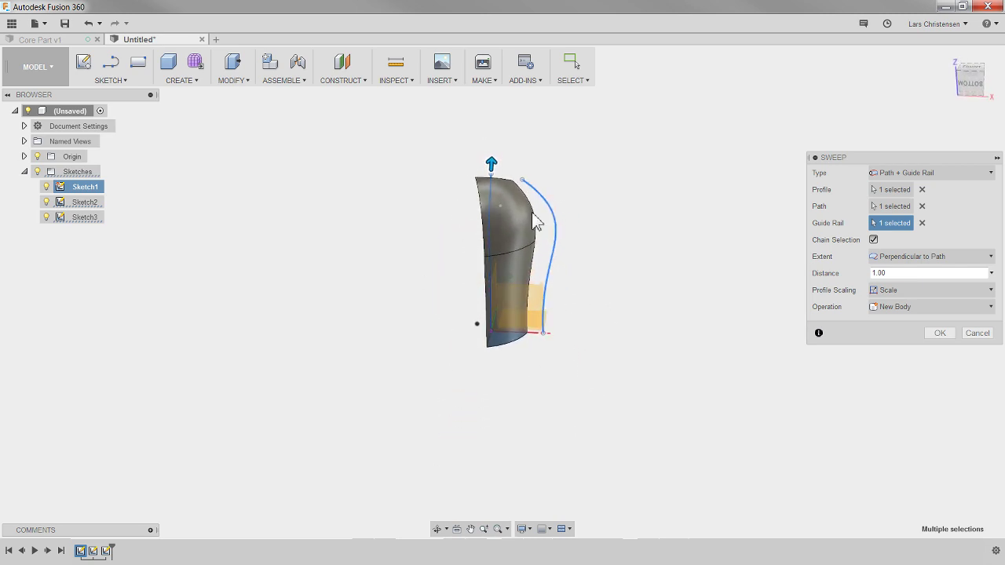
left_click(939, 333)
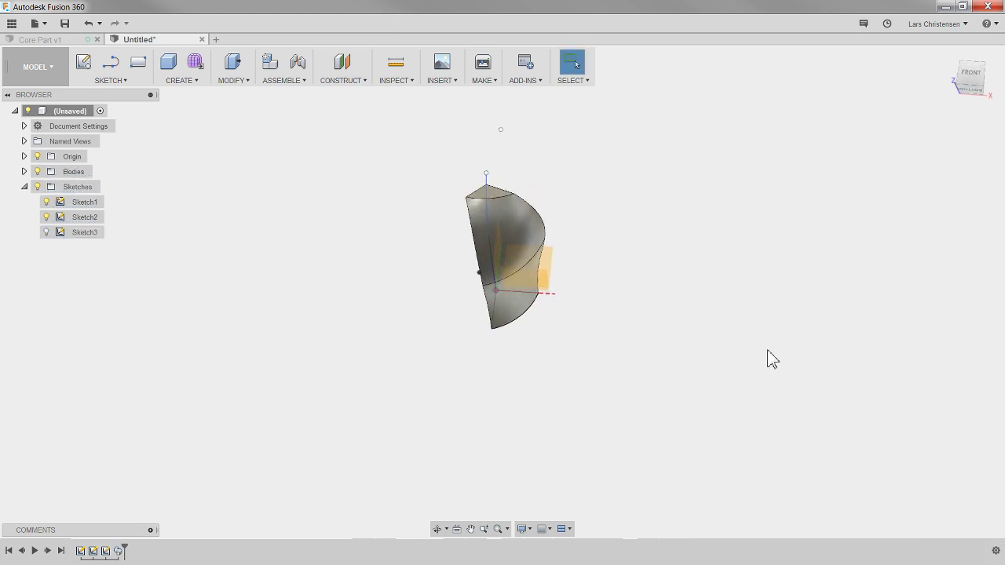
Edit the guide spline by extending its far endpoint past the path's end and moving its start tangent handle to about X 2.94, Z 1.04 in.
middle_click_drag(767, 354, 113, 556, "shift")
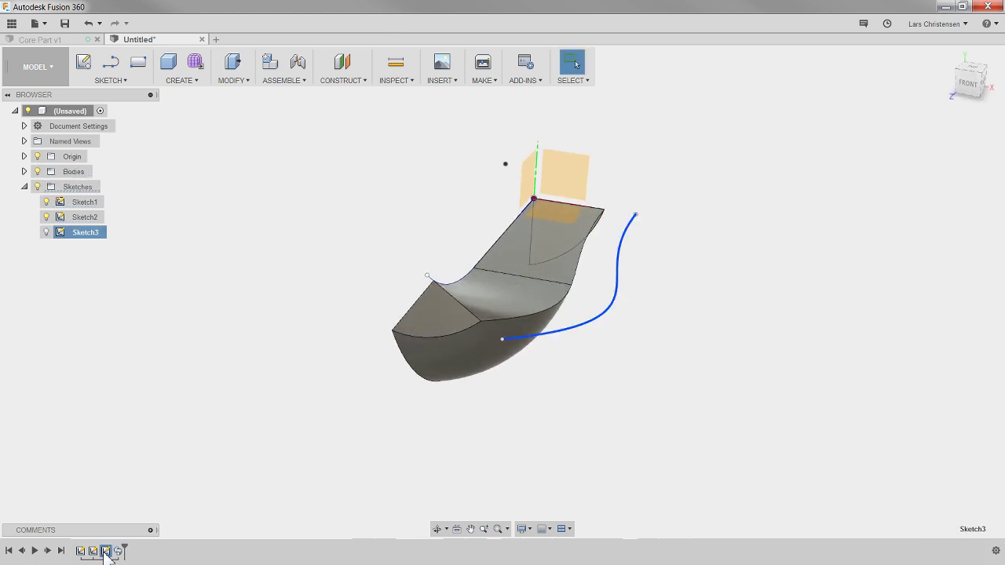
right_click(106, 551)
left_click(139, 471)
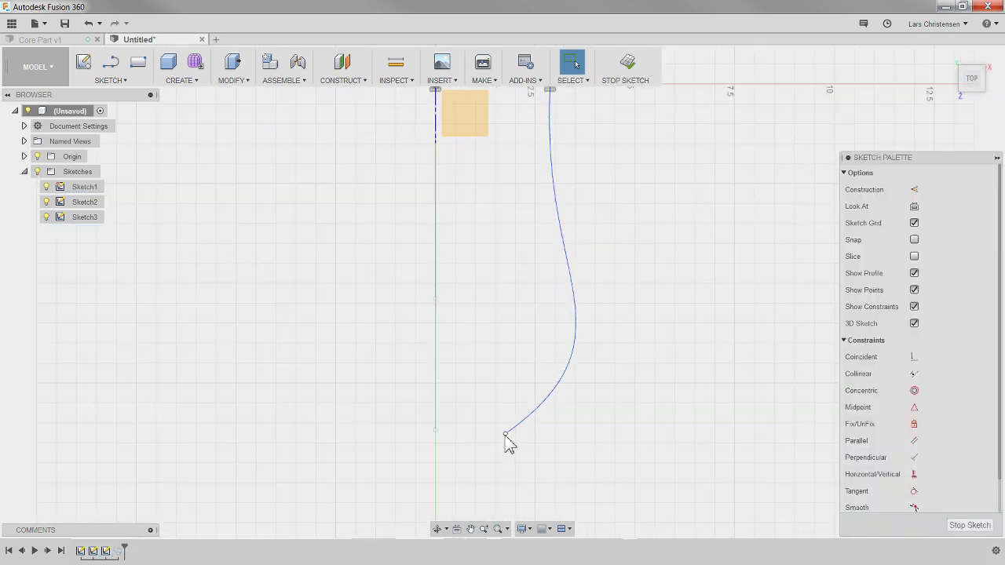
left_click_drag(507, 442, 496, 514)
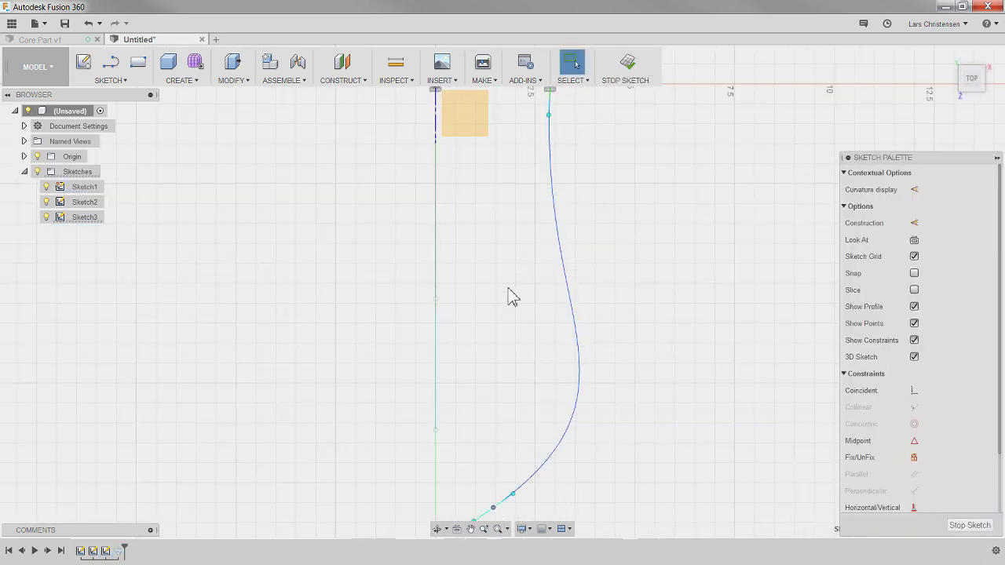
scroll(542, 204, "down", 2)
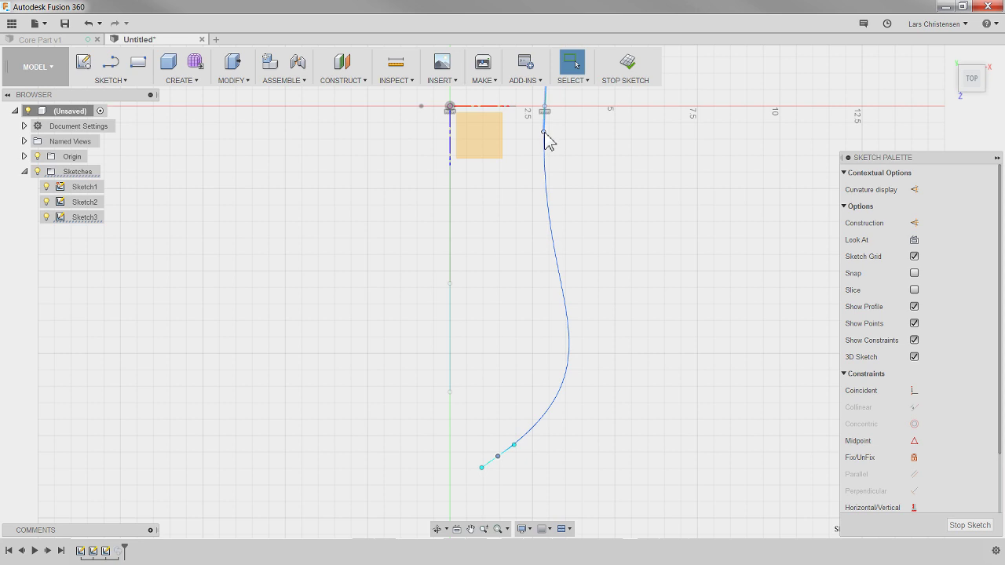
mouse_move(544, 134)
left_mouse_down()
mouse_move(534, 150)
mouse_move(547, 142)
left_mouse_up()
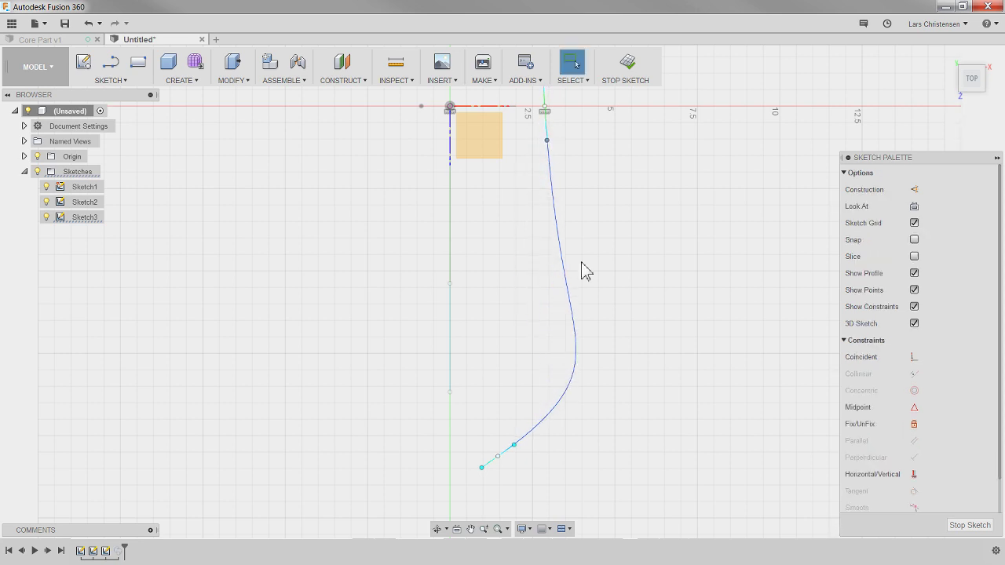
left_click(970, 525)
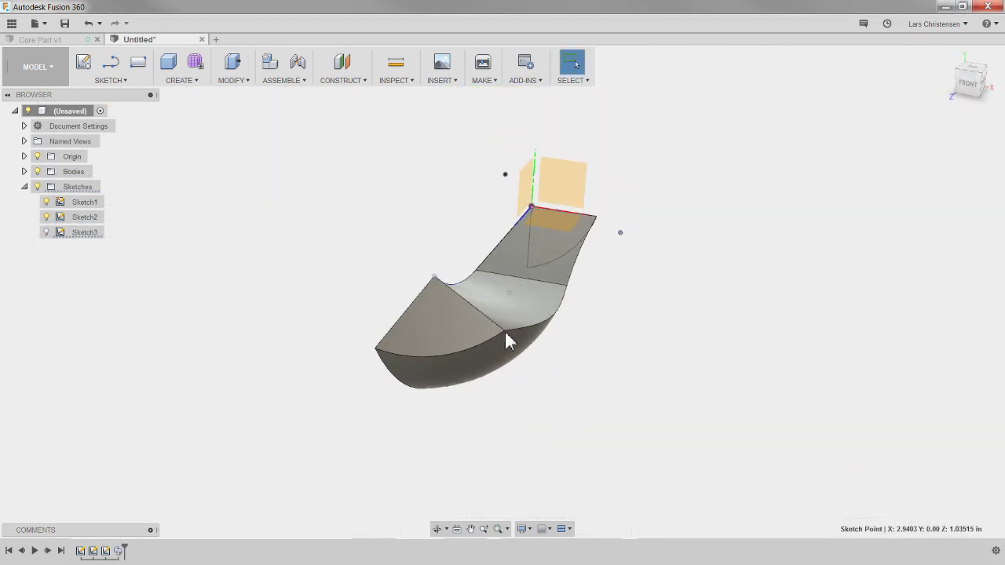
mouse_move(505, 341)
middle_mouse_down("shift")
mouse_move(623, 301)
mouse_move(522, 179)
middle_mouse_up("shift")
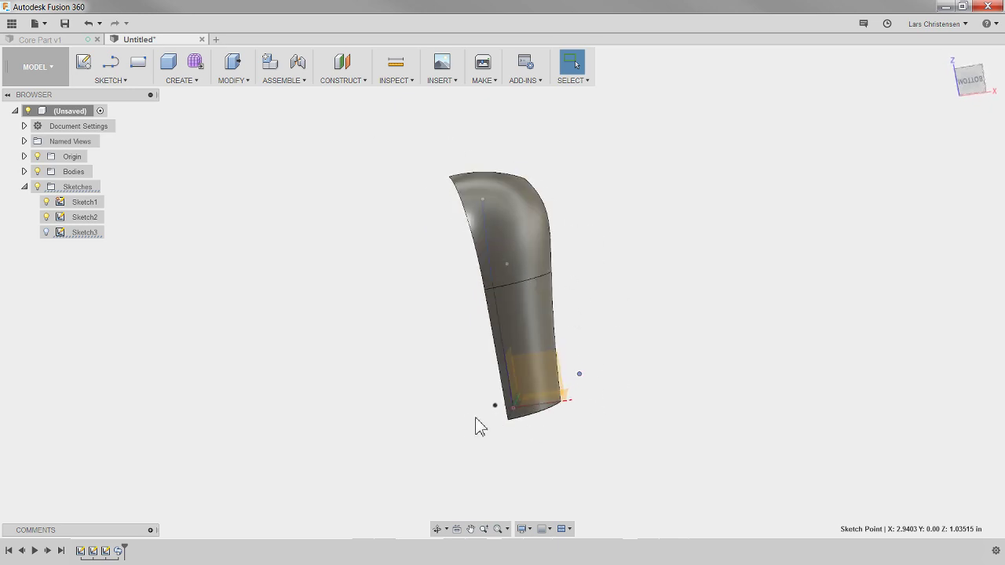
middle_click_drag(486, 287, 340, 297, "shift")
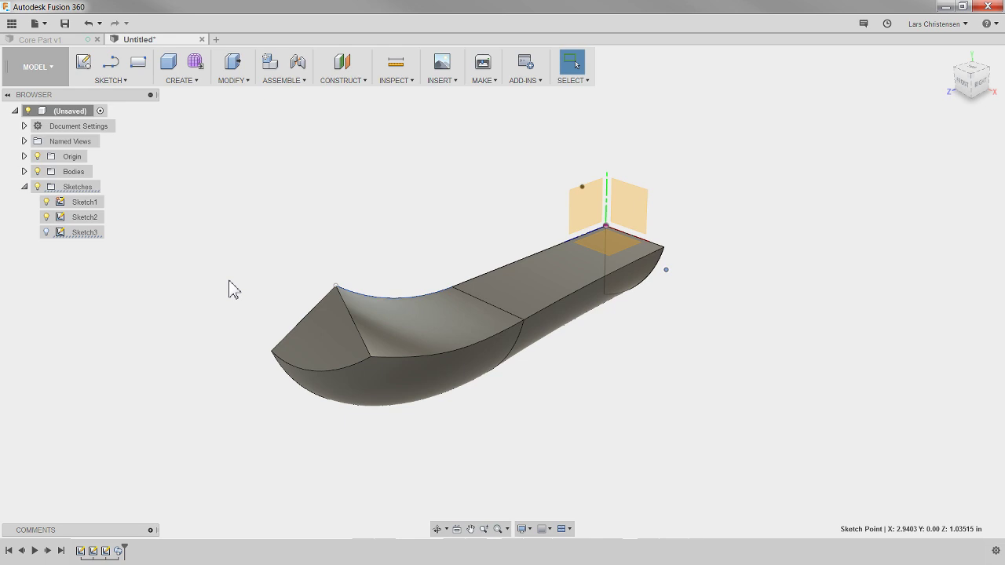
left_click(184, 83)
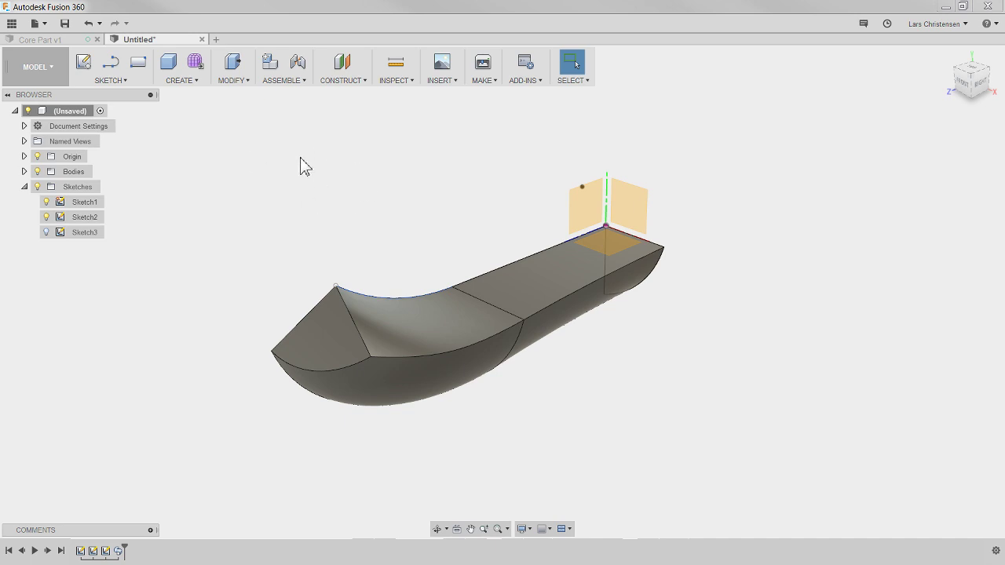
Close the untitled sweep design without saving it and look over the Core Part model.
left_click(202, 40)
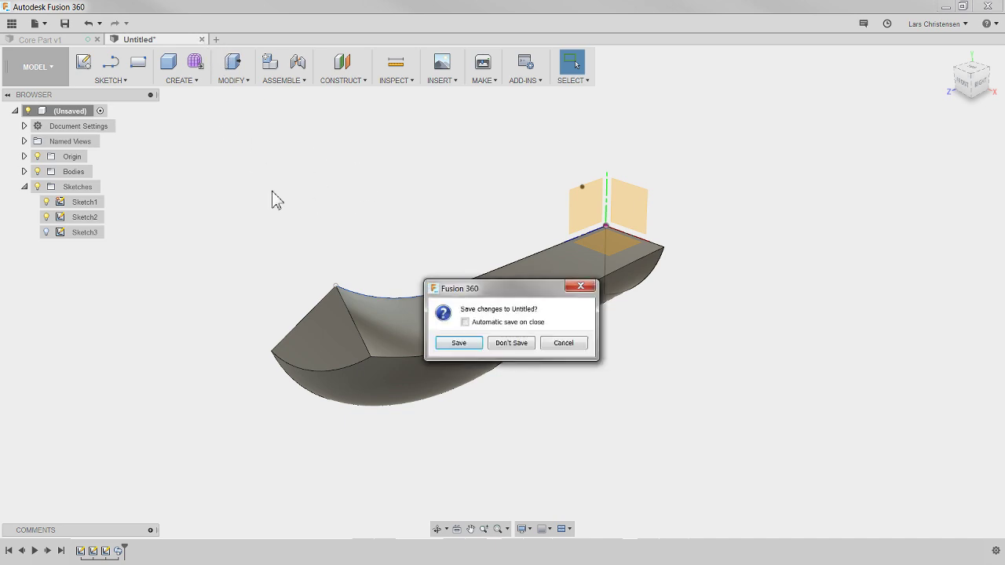
left_click(511, 343)
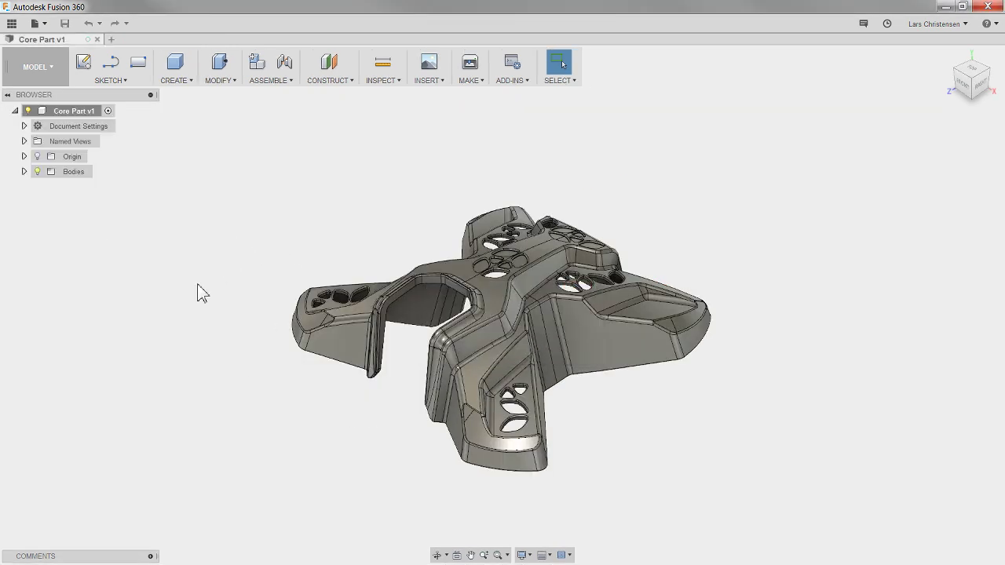
scroll(227, 336, "up", 5)
scroll(227, 337, "down", 3)
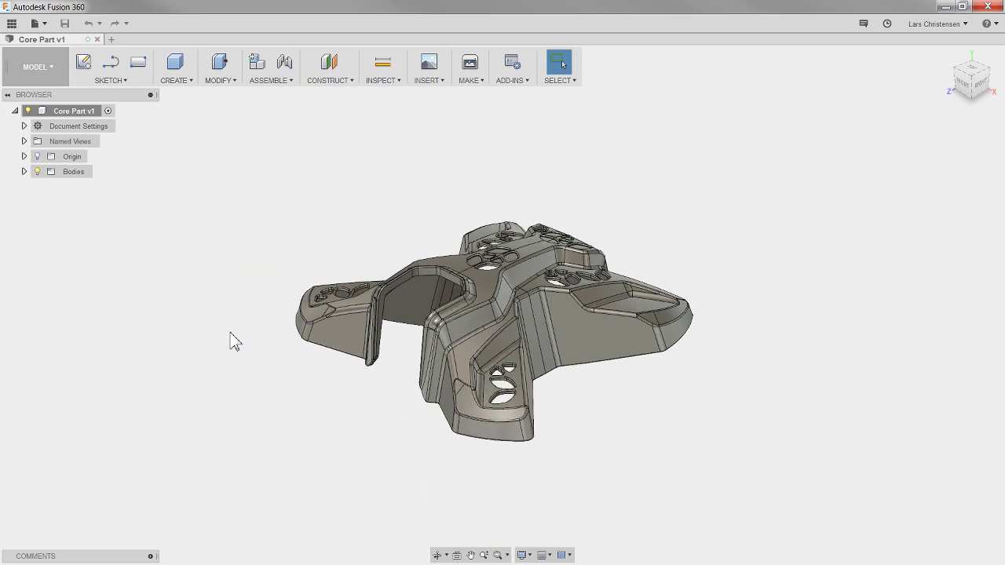
scroll(228, 337, "up", 3)
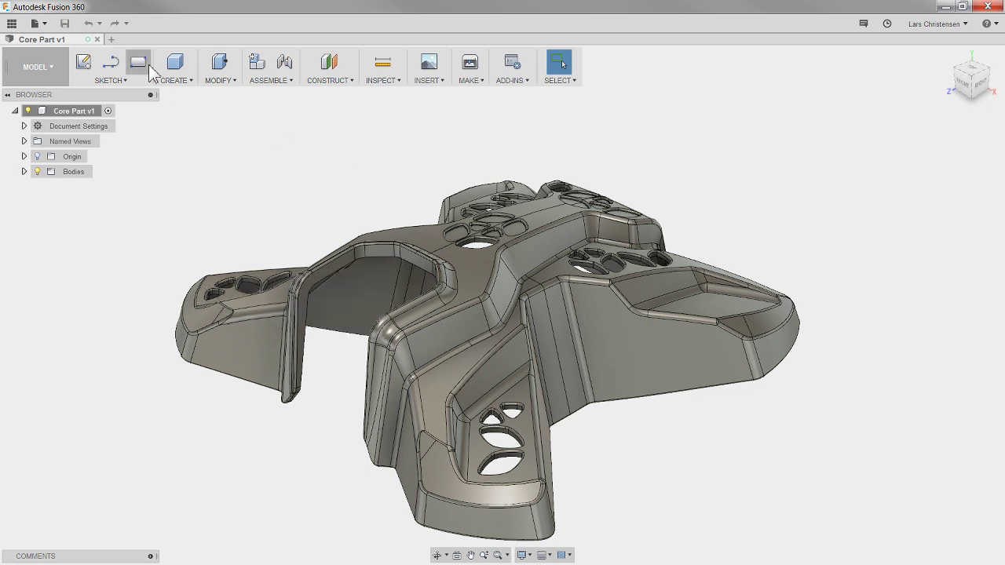
Switch the Core Part design to the Simulation workspace and create a Static Stress study.
left_click(31, 78)
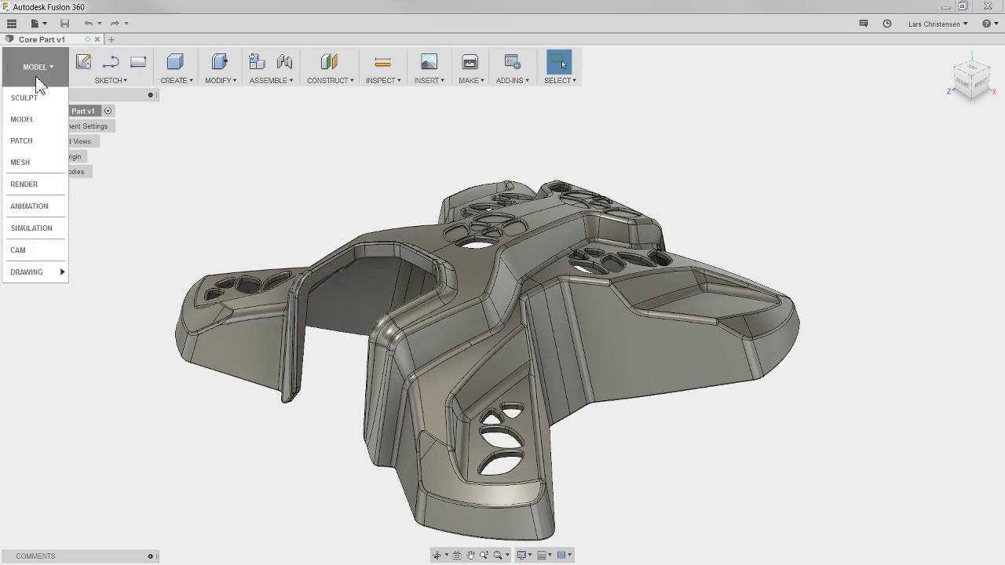
left_click(31, 229)
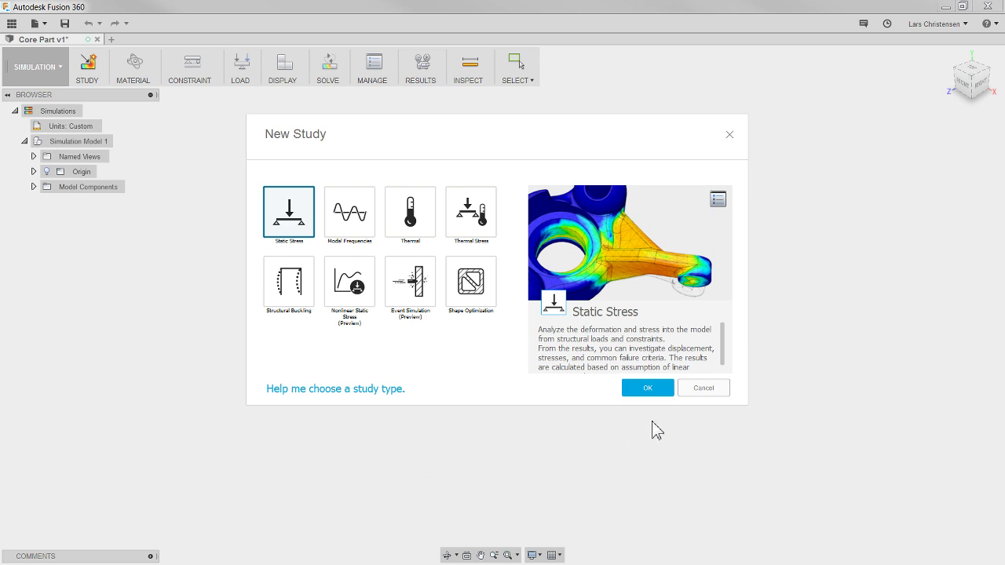
left_click(654, 394)
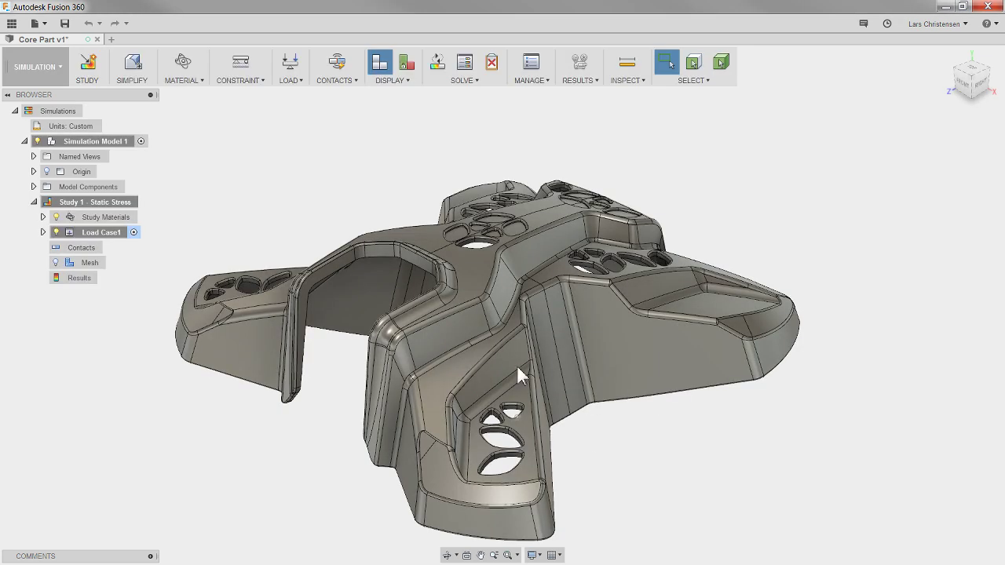
Enter the Simplify environment and set up Remove Features on the core part body with only Fillet as the detected feature type.
left_click(134, 70)
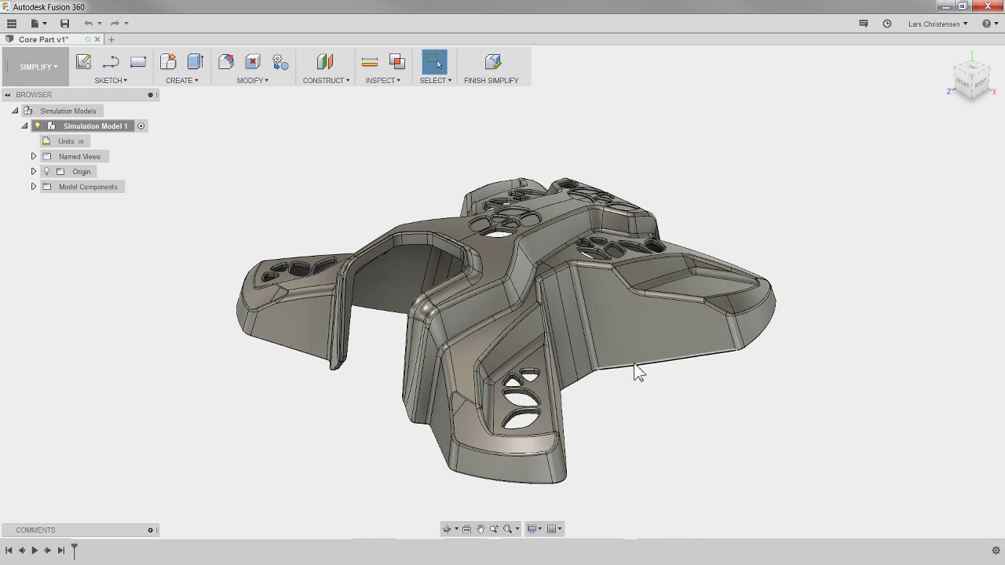
left_click(227, 74)
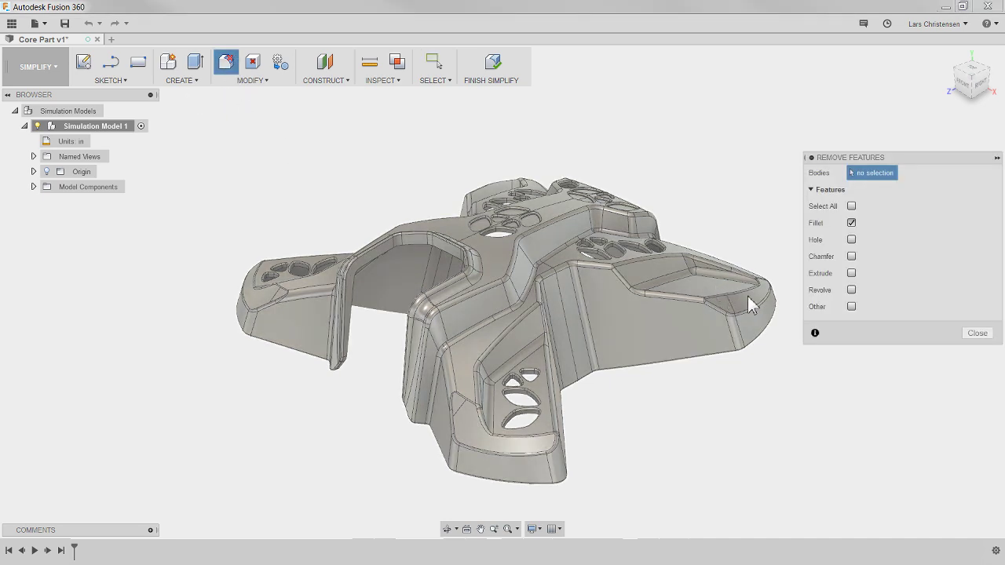
left_click(850, 205)
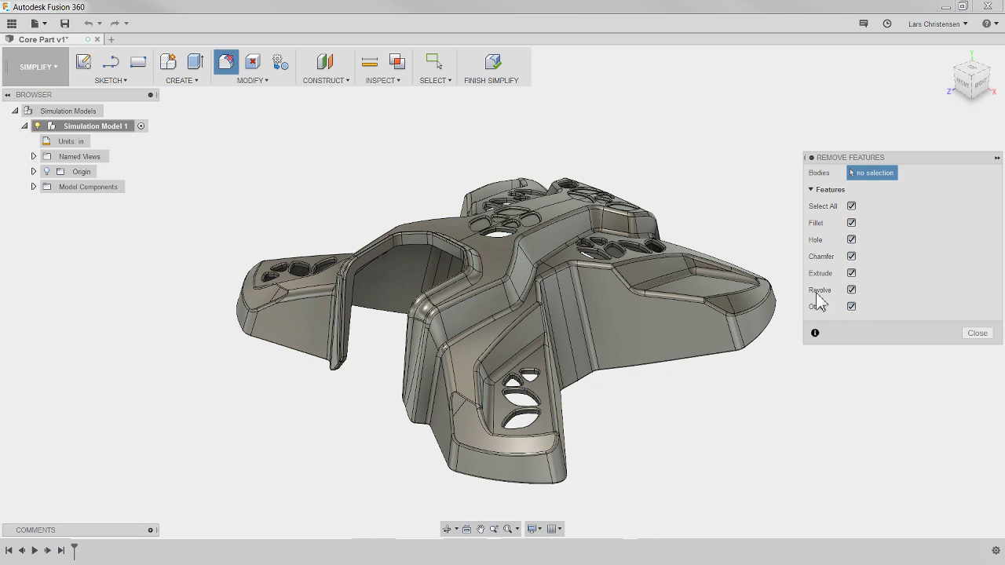
left_click(851, 272)
left_click(851, 272)
left_click(852, 207)
left_click(851, 223)
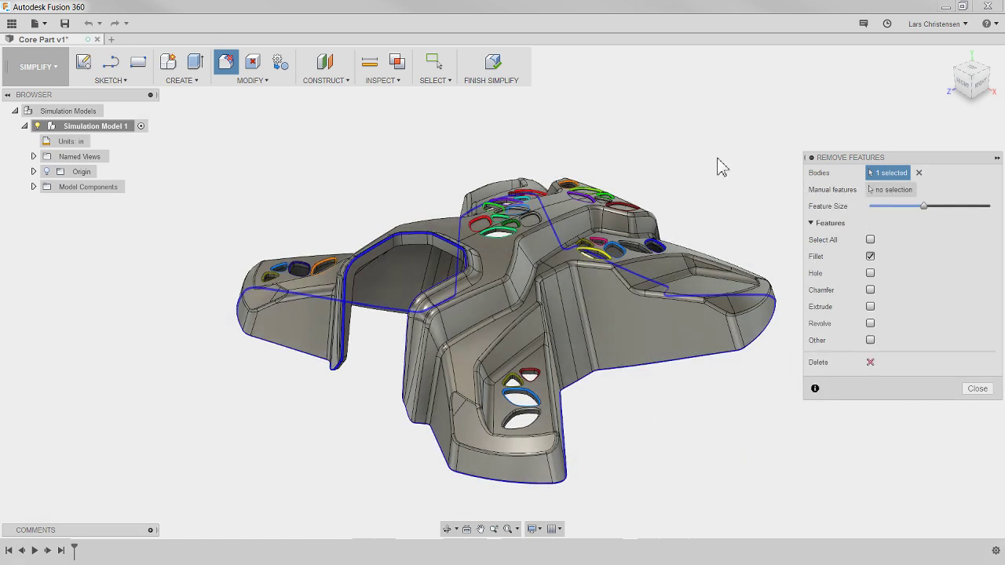
Lower the Feature Size threshold slightly, delete the detected fillets around the cutouts and finish Remove Features.
mouse_move(924, 208)
left_mouse_down()
mouse_move(877, 218)
mouse_move(996, 203)
mouse_move(912, 209)
left_mouse_up()
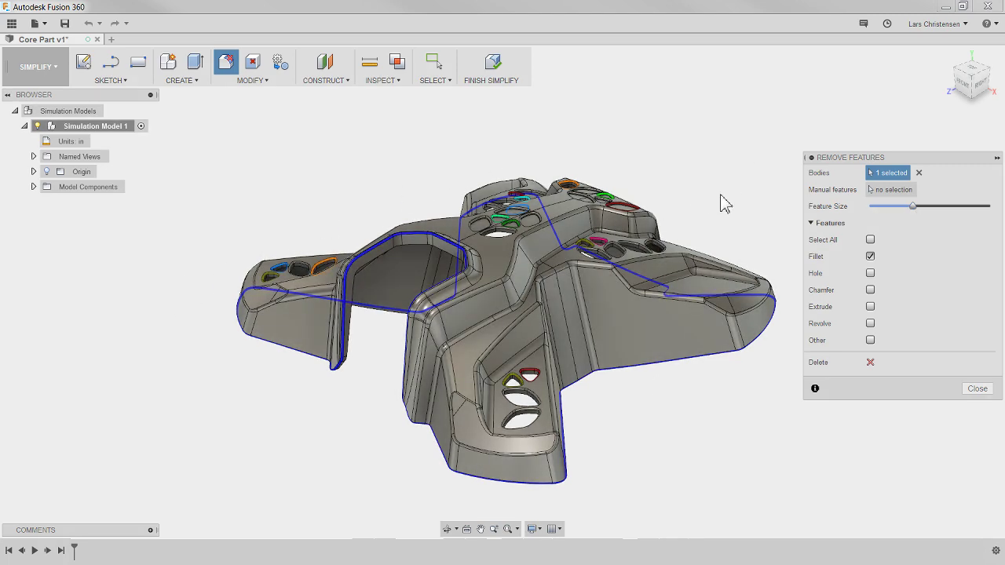
scroll(717, 213, "up", 2)
scroll(883, 521, "down", 2)
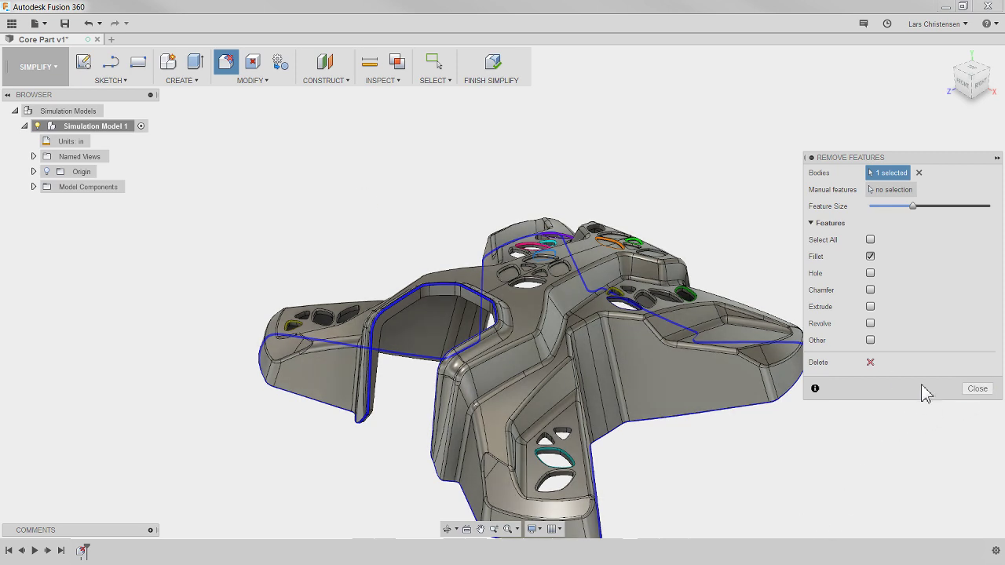
left_click(979, 390)
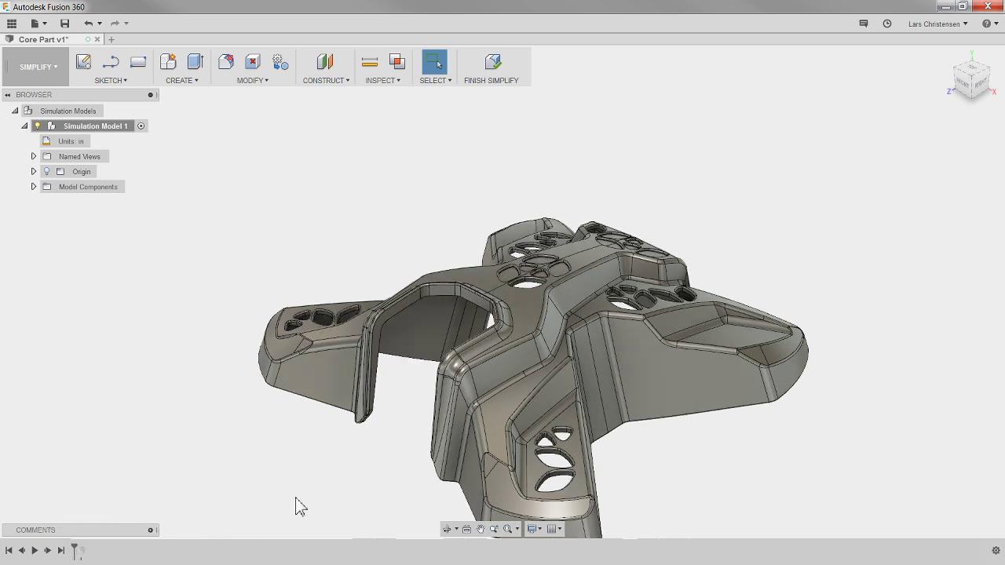
Compare the cutout edges before and after the fillet removal by rolling the timeline marker across the Remove Features operation.
scroll(662, 241, "up", 4)
scroll(652, 303, "up", 3)
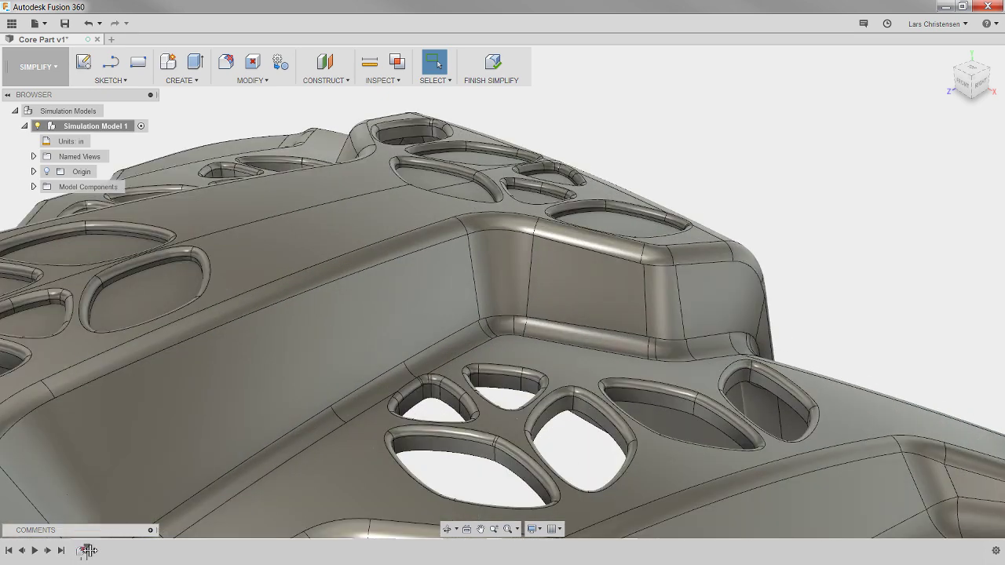
mouse_move(76, 549)
left_mouse_down()
mouse_move(99, 554)
mouse_move(68, 556)
left_mouse_up()
scroll(408, 368, "down", 10)
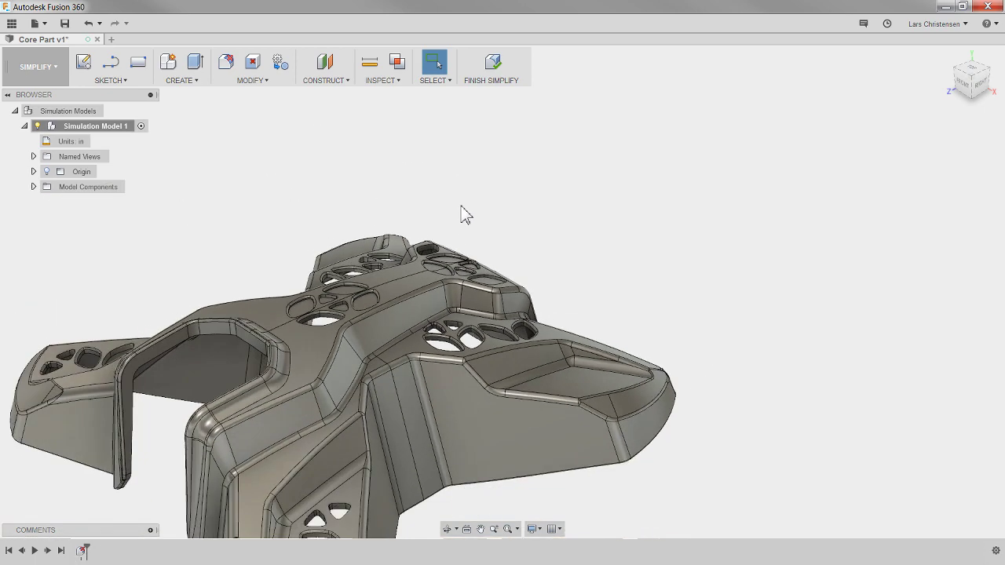
scroll(393, 337, "down", 3)
scroll(308, 448, "up", 3)
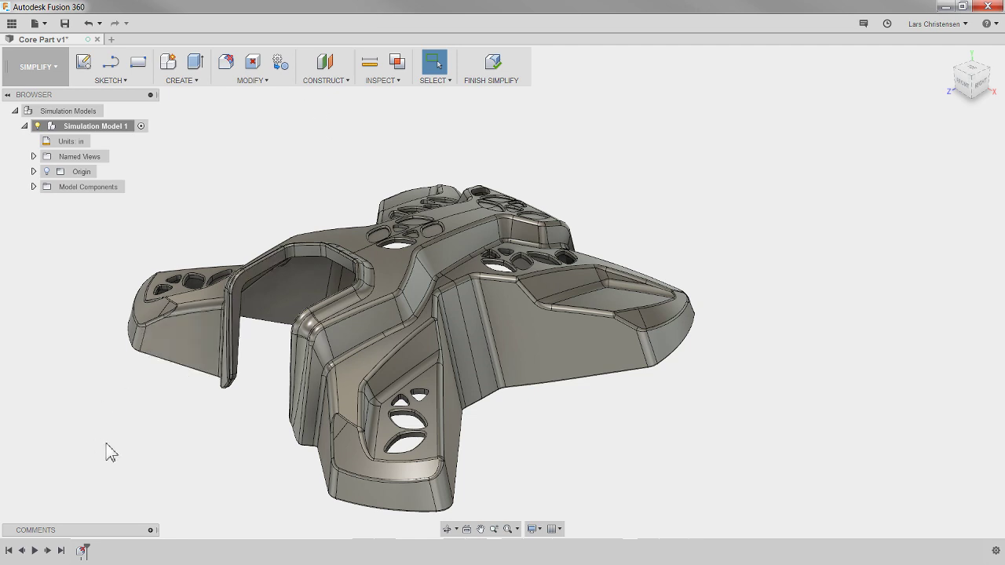
scroll(107, 448, "up", 1)
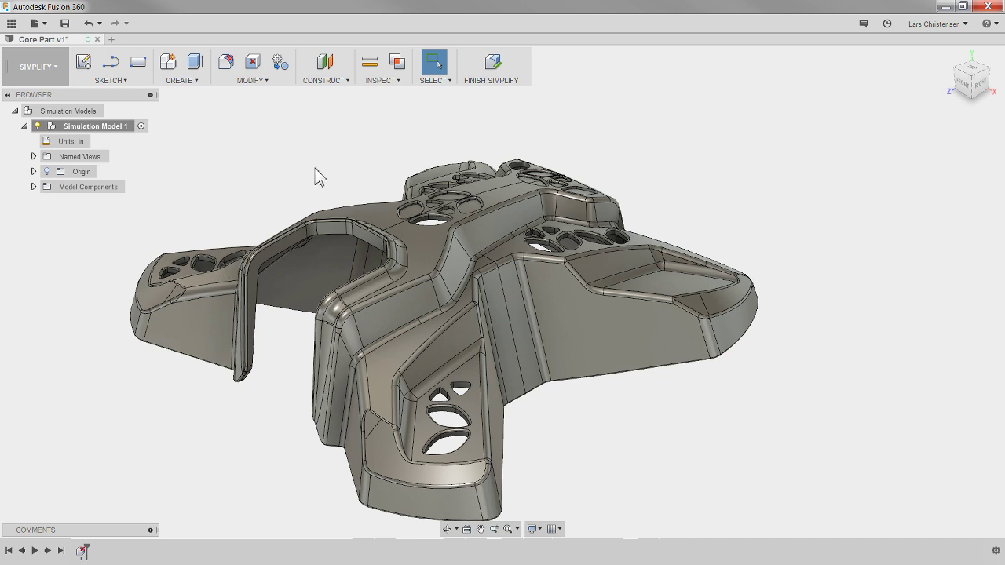